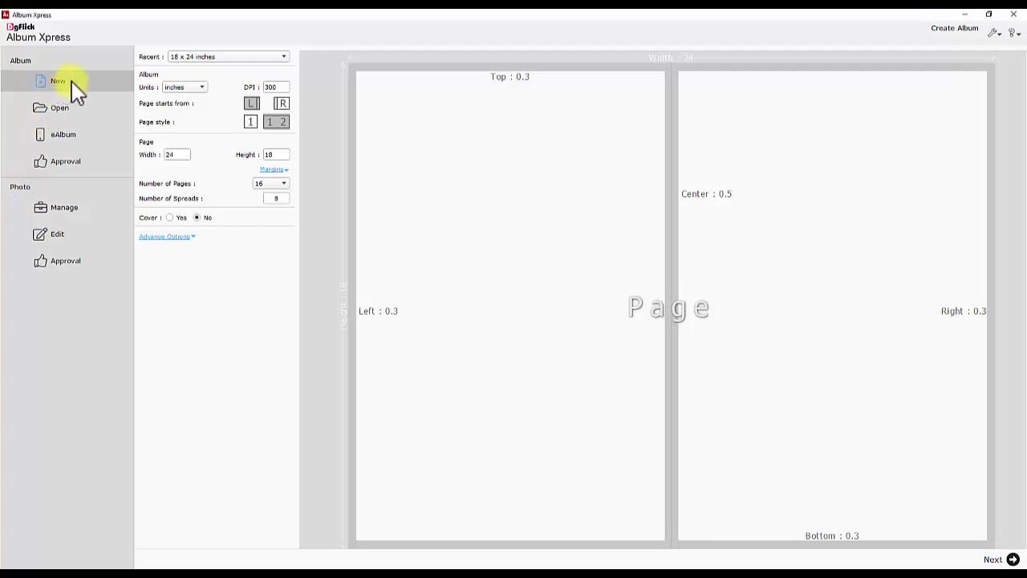
# Apply the 18 x 24 inches preset (24 by 18 inch pages, 16 pages, 300 DPI) and select the width and height values
pyautogui.click(228, 56)
pyautogui.click(233, 61)
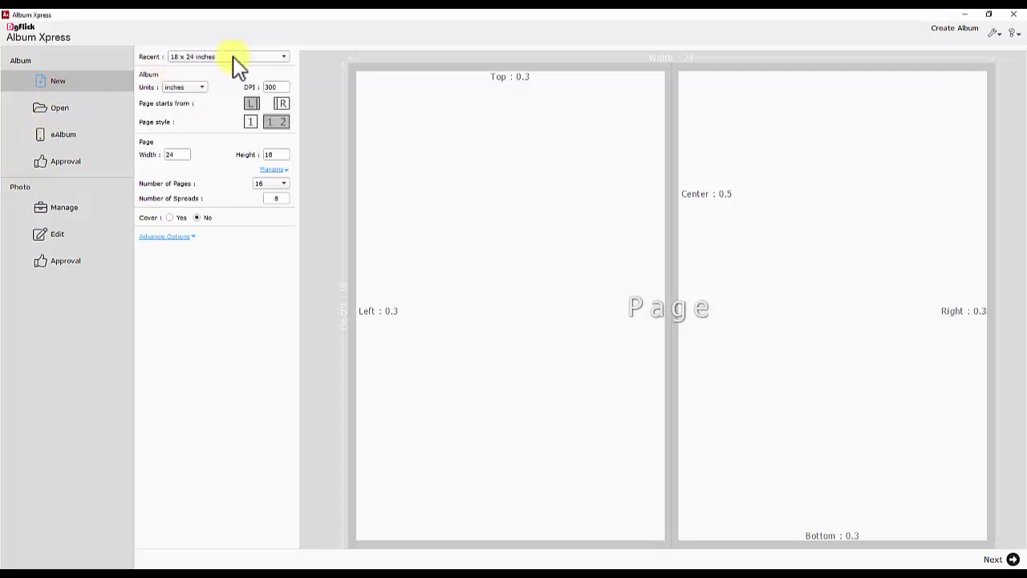
pyautogui.doubleClick(179, 154)
pyautogui.doubleClick(270, 154)
# Browse the saved albums, the mobile eAlbums and the album approval status screens in turn
pyautogui.click(61, 112)
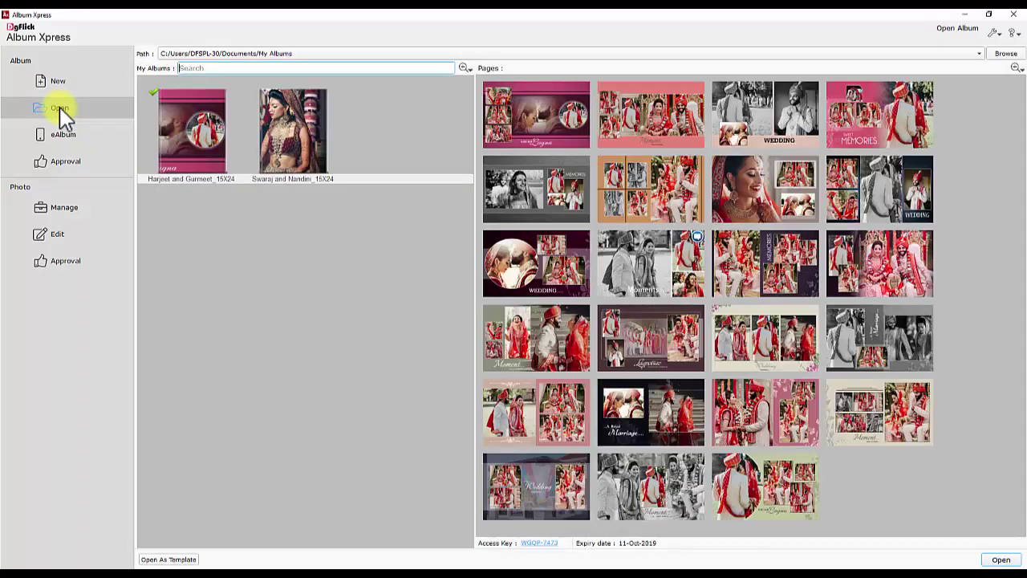
pyautogui.click(68, 138)
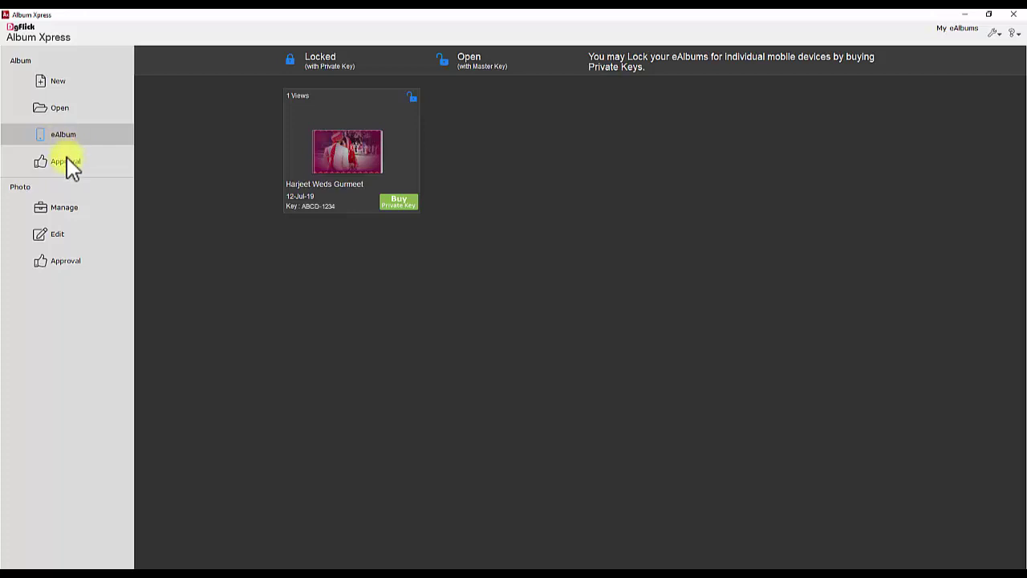
pyautogui.click(69, 167)
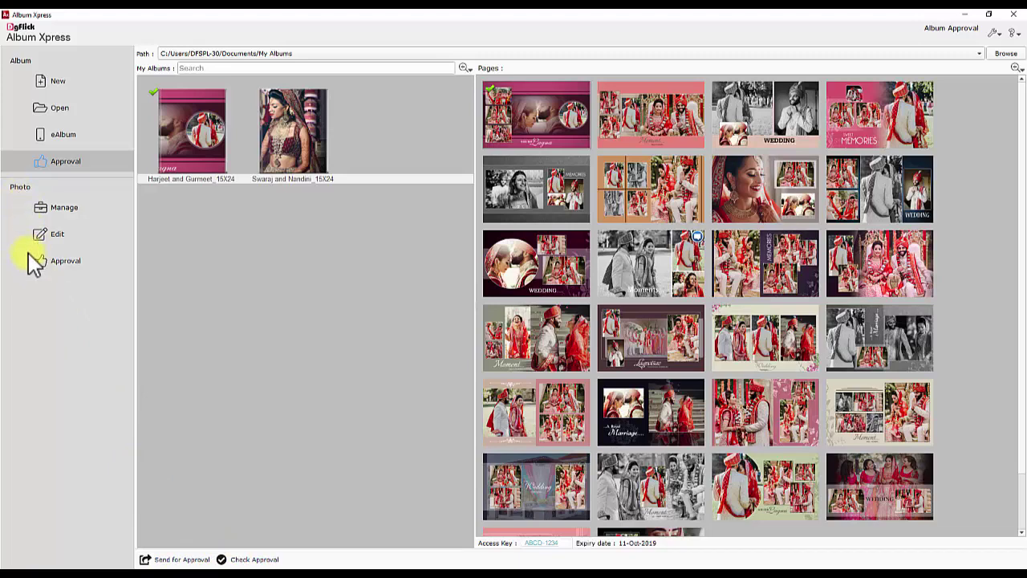
# Move through photo Manage and Edit to Approval, check approvals, and read Photo_041's cover comment
pyautogui.click(53, 207)
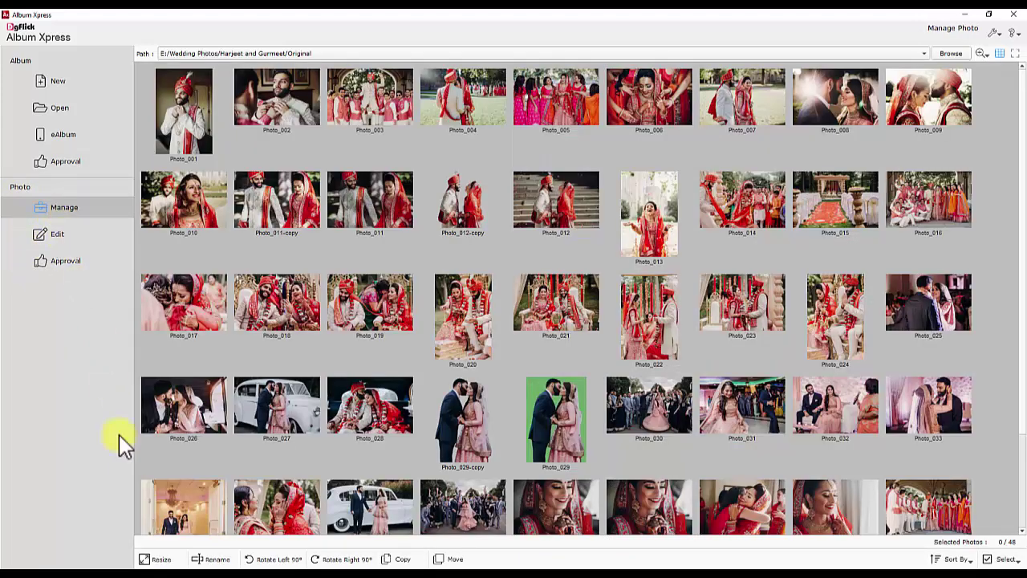
pyautogui.click(58, 234)
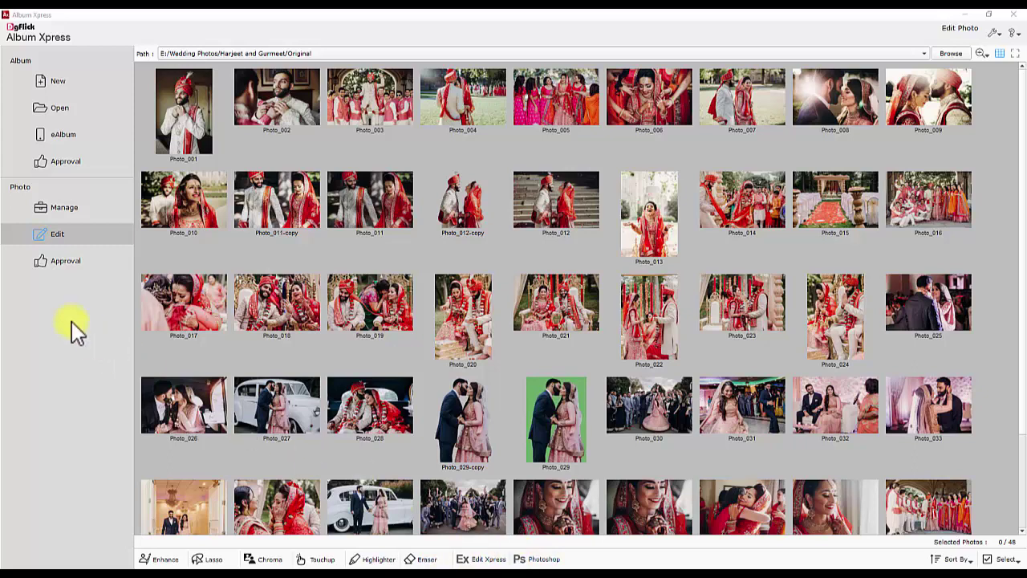
pyautogui.click(48, 265)
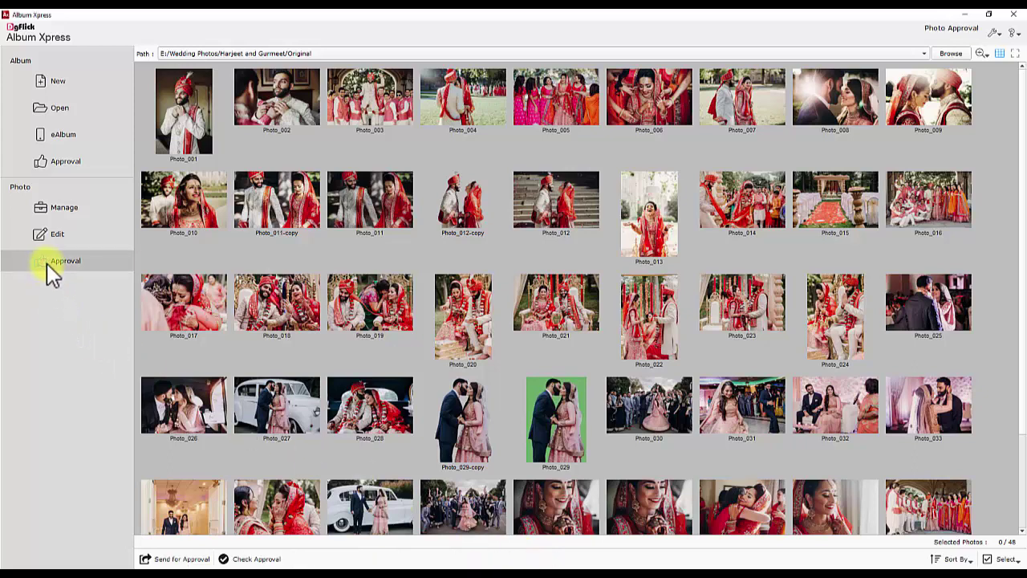
pyautogui.click(183, 559)
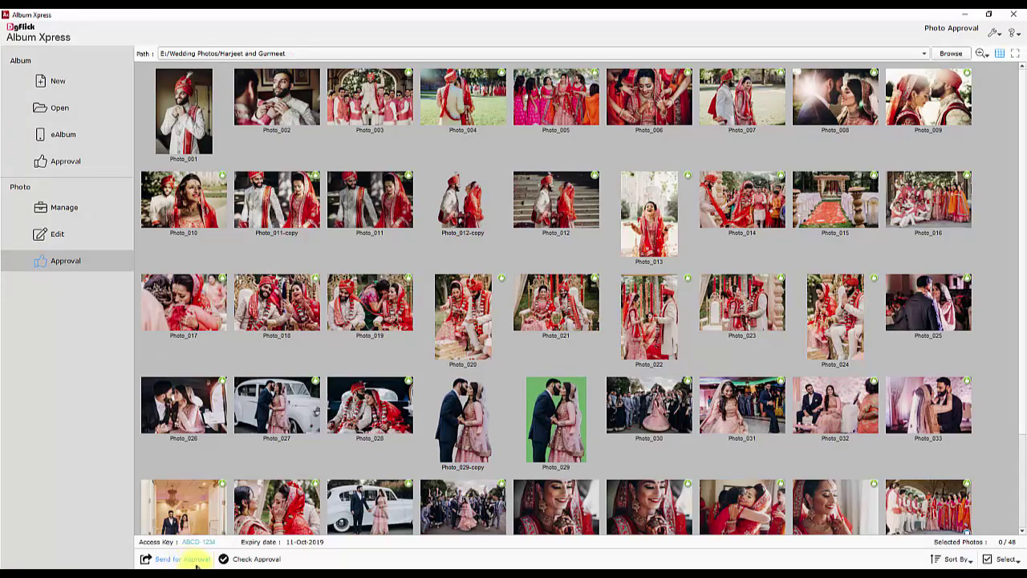
pyautogui.click(965, 529)
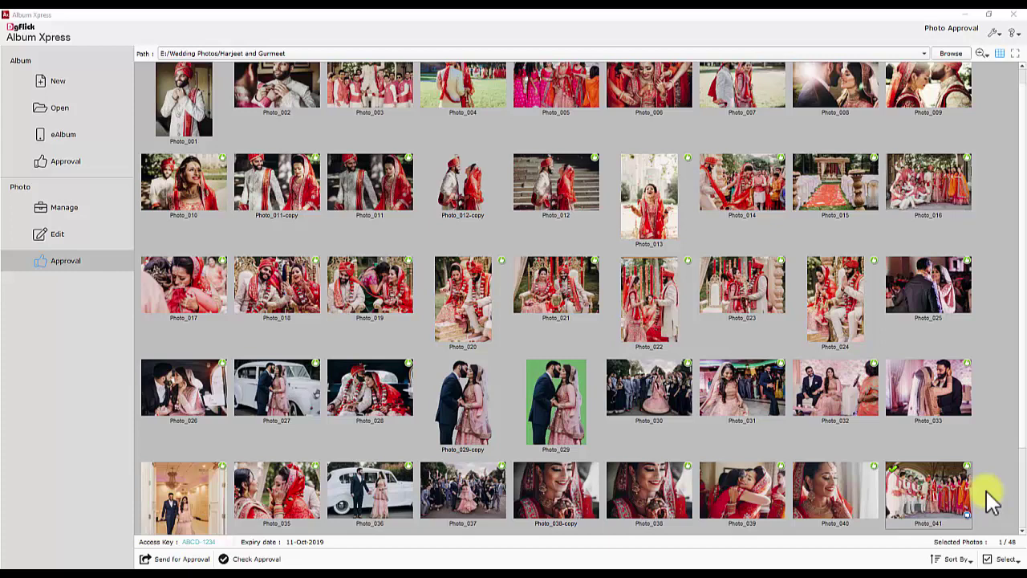
# Look through the preferences/import and shortcuts/about dropdowns at top right
pyautogui.click(1000, 34)
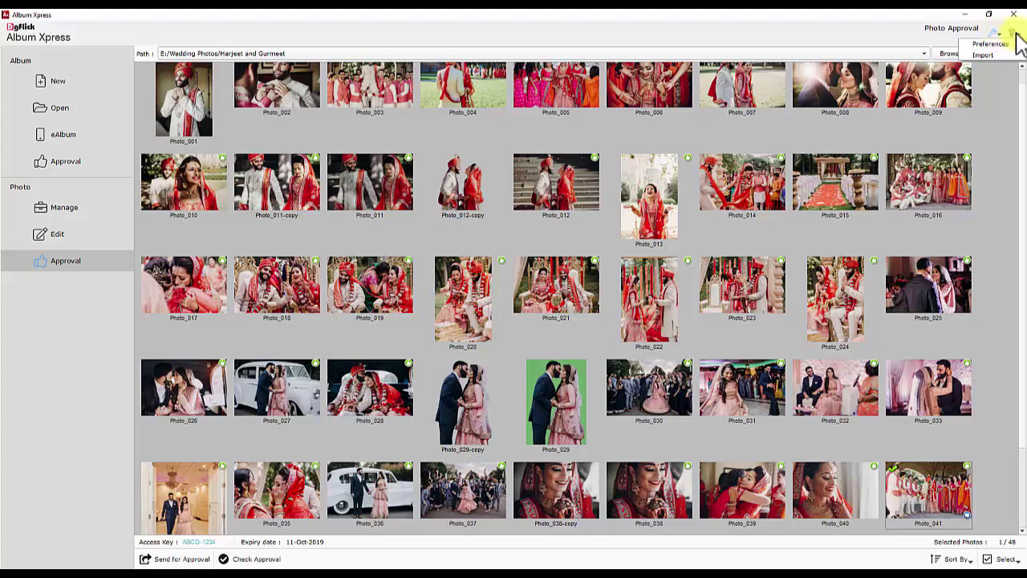
pyautogui.click(1015, 34)
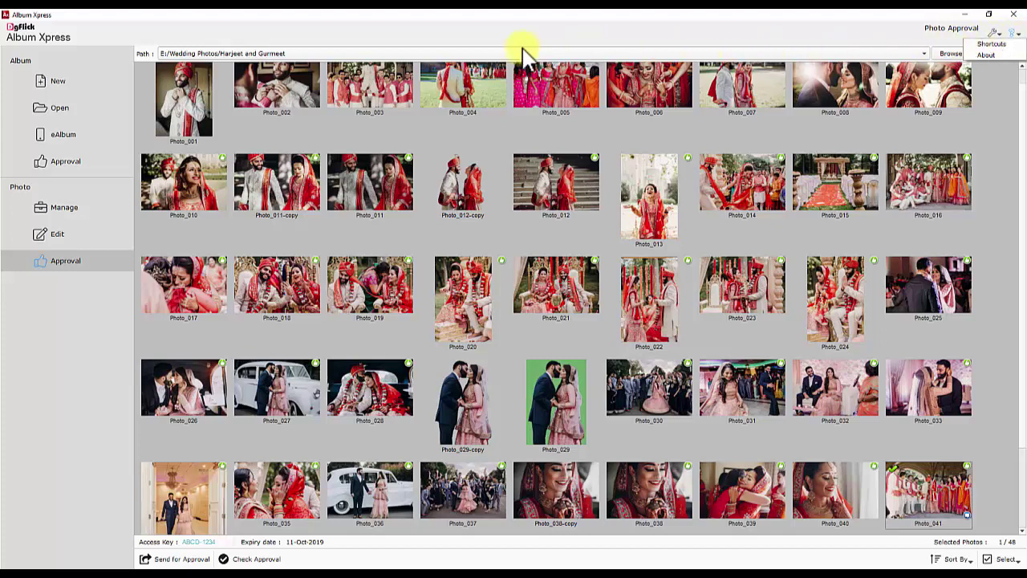
# Start a new album with 30-inch width and 12-inch height, then continue to creation modes
pyautogui.click(53, 82)
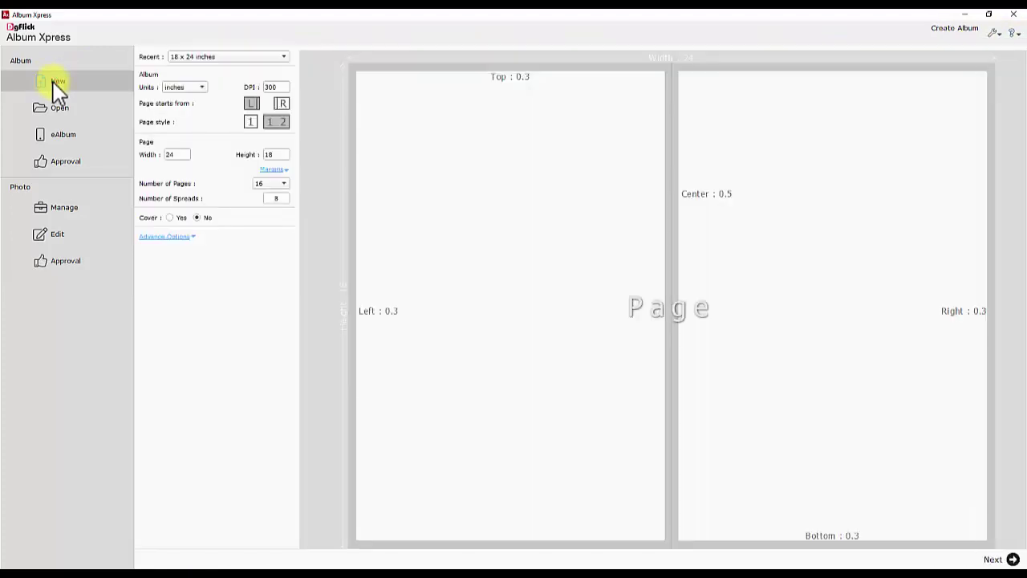
pyautogui.doubleClick(169, 154)
pyautogui.write('30')
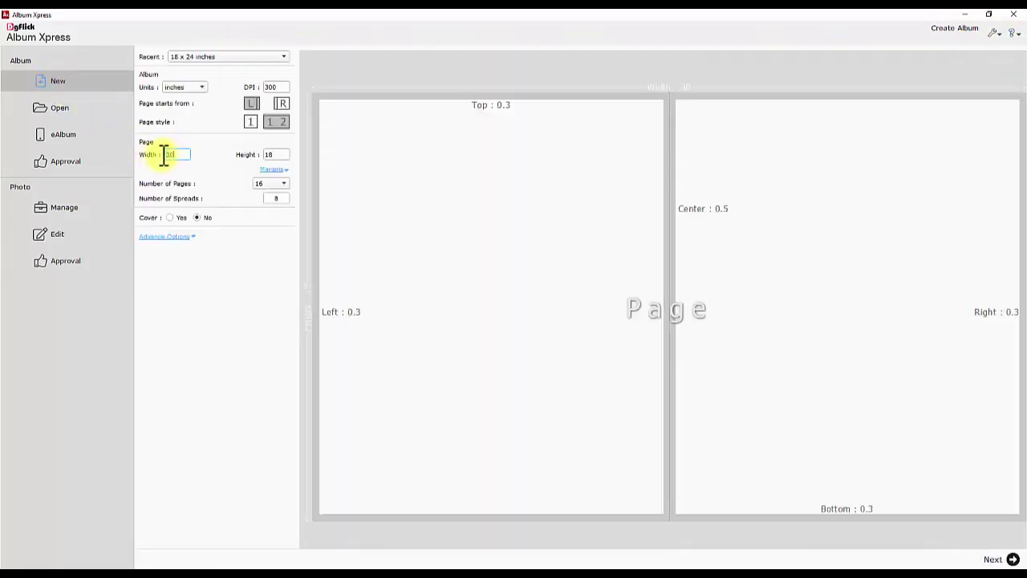
pyautogui.doubleClick(265, 155)
pyautogui.write('12')
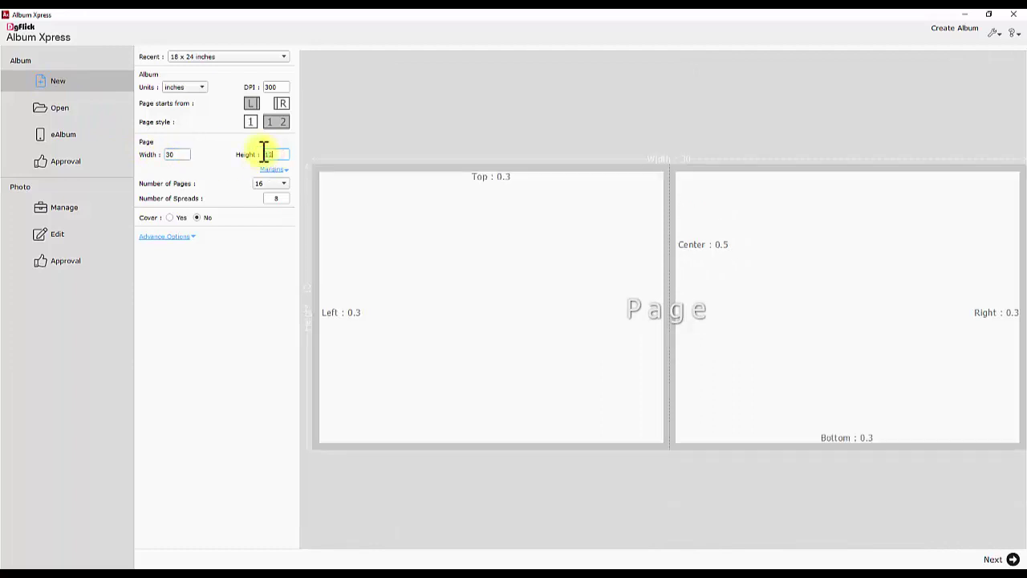
pyautogui.click(992, 559)
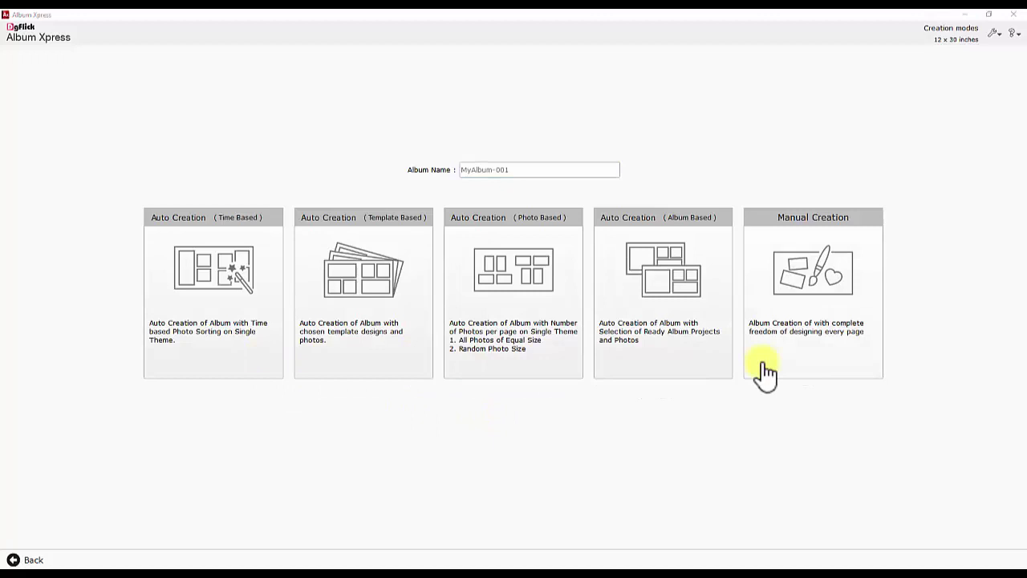
# Generate a time-based album with theme Bx_05_01_014 from all 48 photos
pyautogui.click(241, 356)
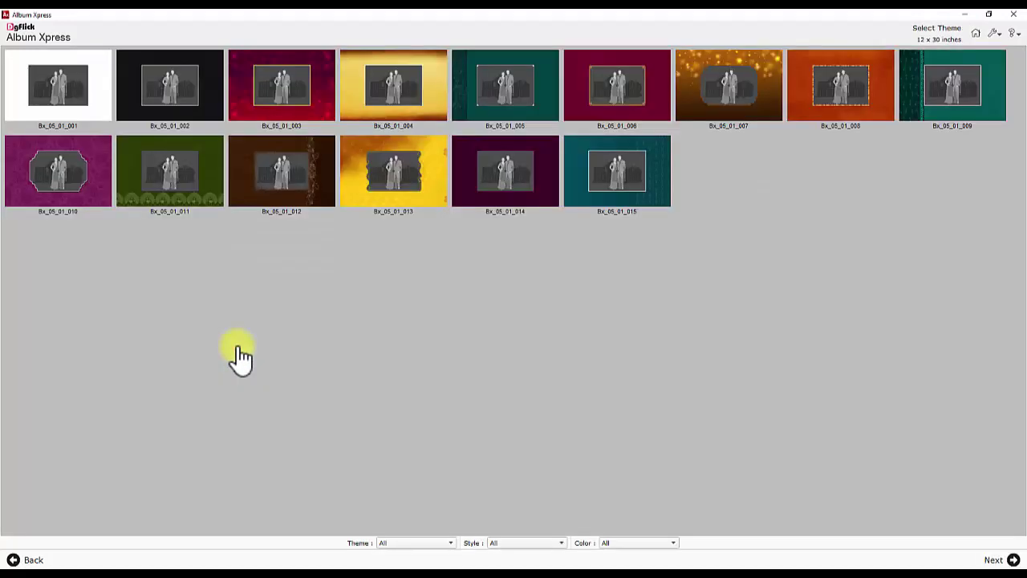
pyautogui.click(543, 201)
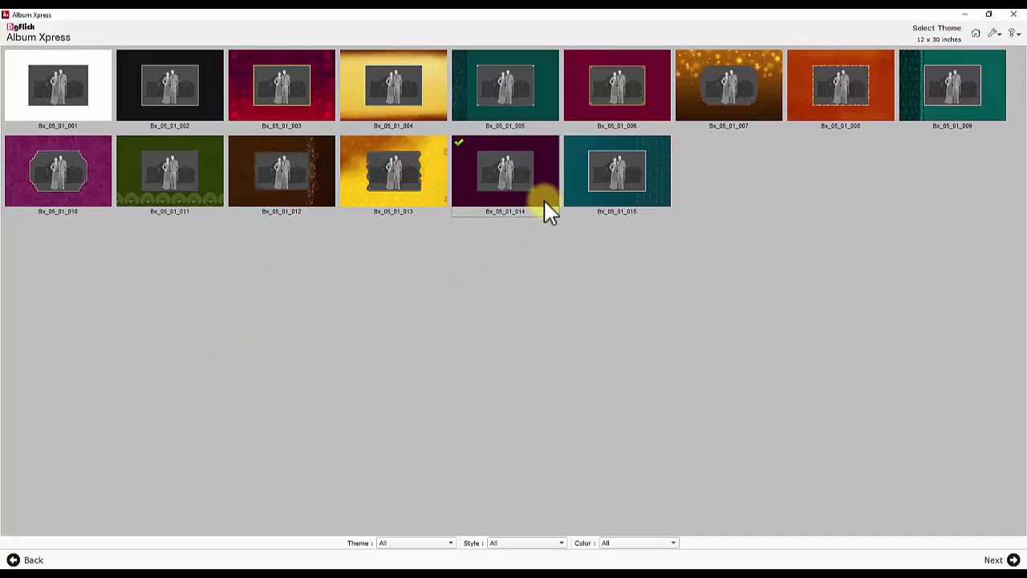
pyautogui.click(995, 560)
pyautogui.click(235, 560)
pyautogui.click(246, 491)
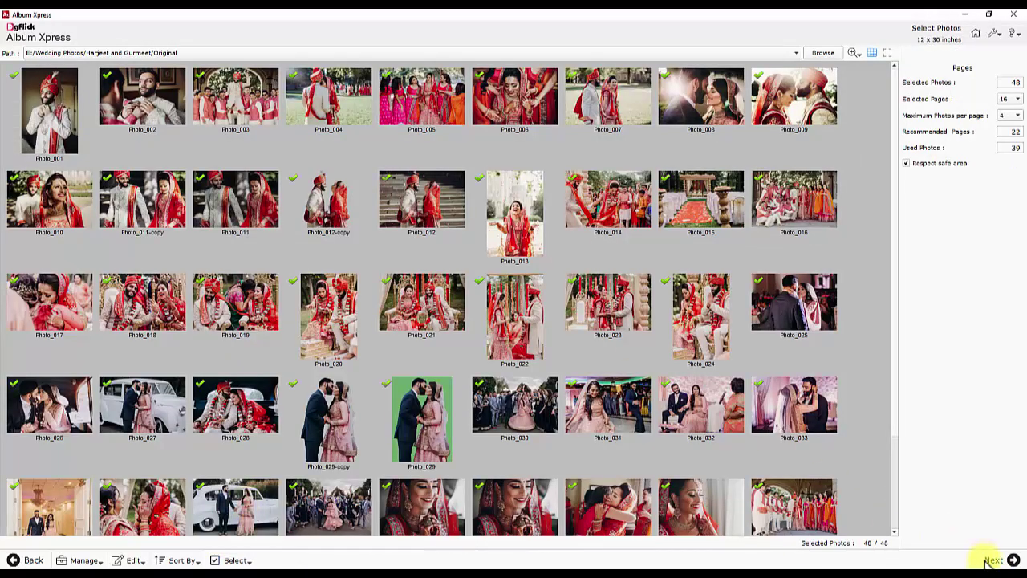
pyautogui.click(990, 560)
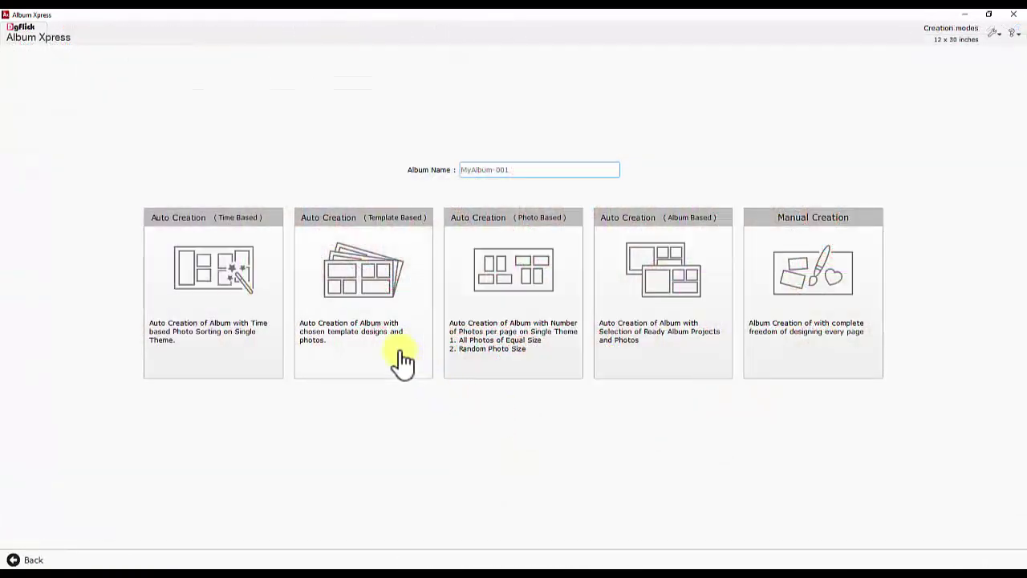
# Generate a template-based album using WPV_12x36_0049 and WPV_12x36_0050 with all 48 photos
pyautogui.click(386, 347)
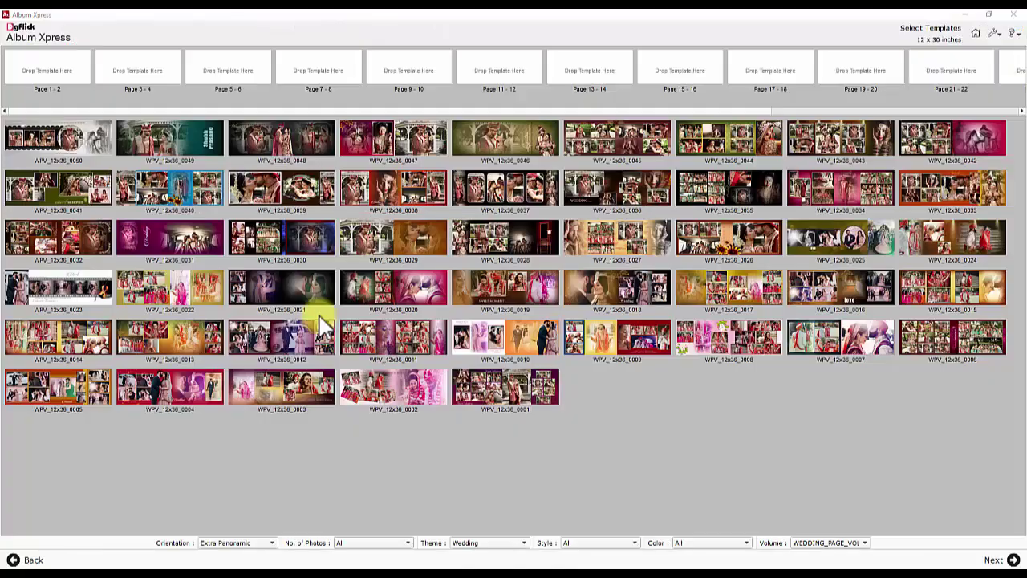
pyautogui.moveTo(192, 144); pyautogui.dragTo(47, 66)
pyautogui.moveTo(80, 142); pyautogui.dragTo(215, 70)
pyautogui.click(993, 560)
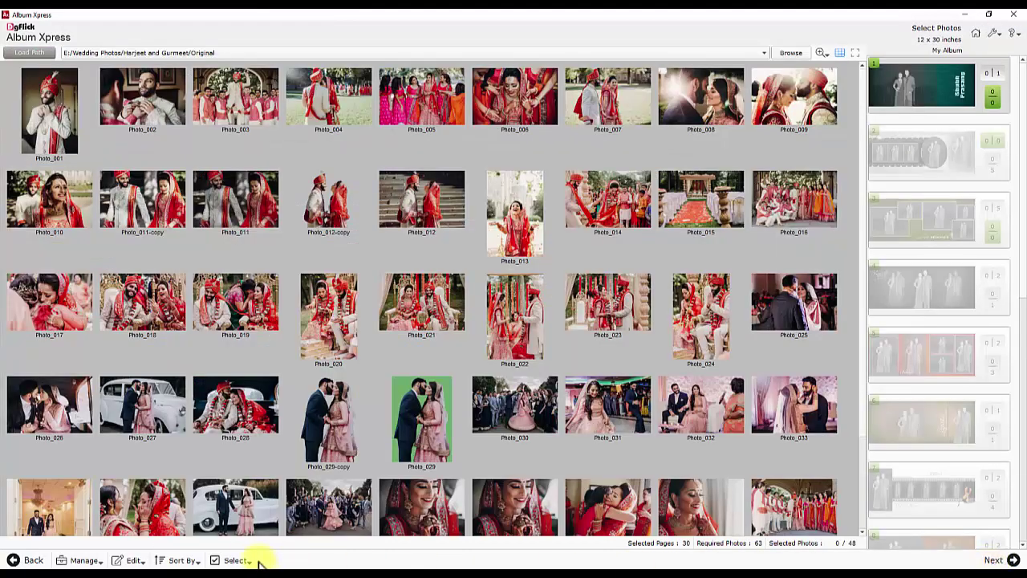
pyautogui.click(239, 560)
pyautogui.click(244, 500)
pyautogui.click(992, 560)
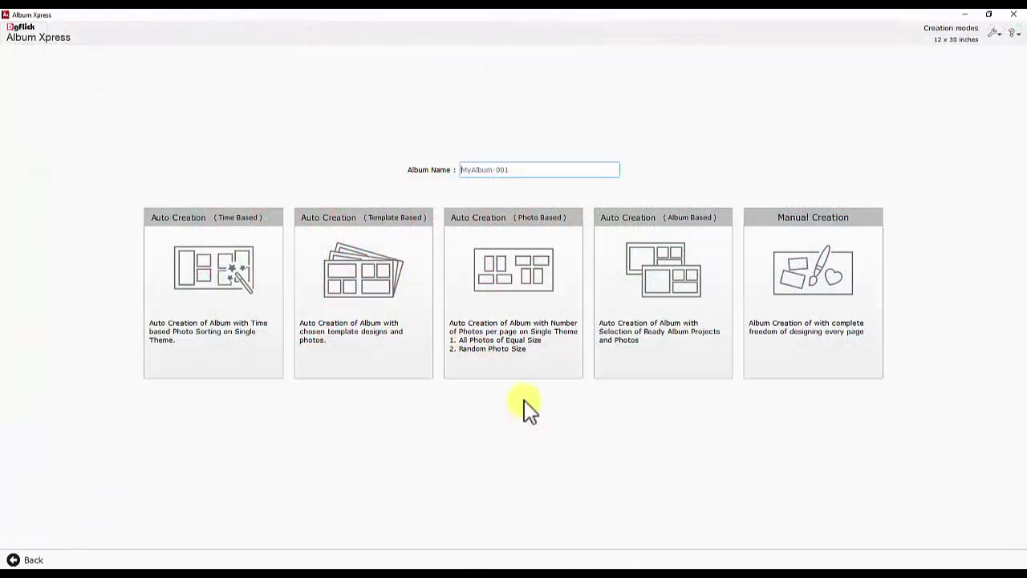
# Generate a photo-based album with same-size medium photos, theme Bx_05_01_012, and all 48 photos
pyautogui.click(542, 354)
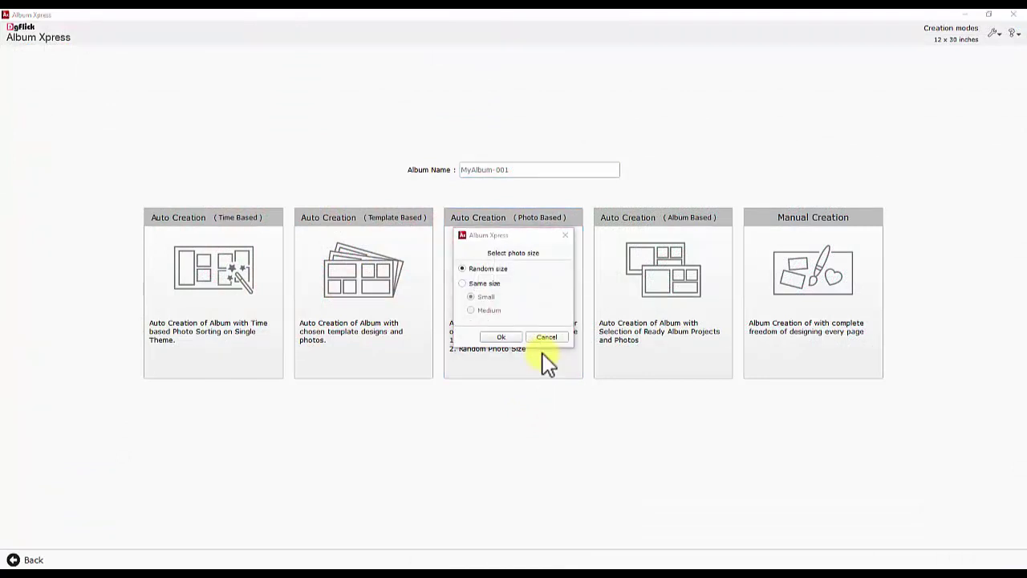
pyautogui.click(463, 283)
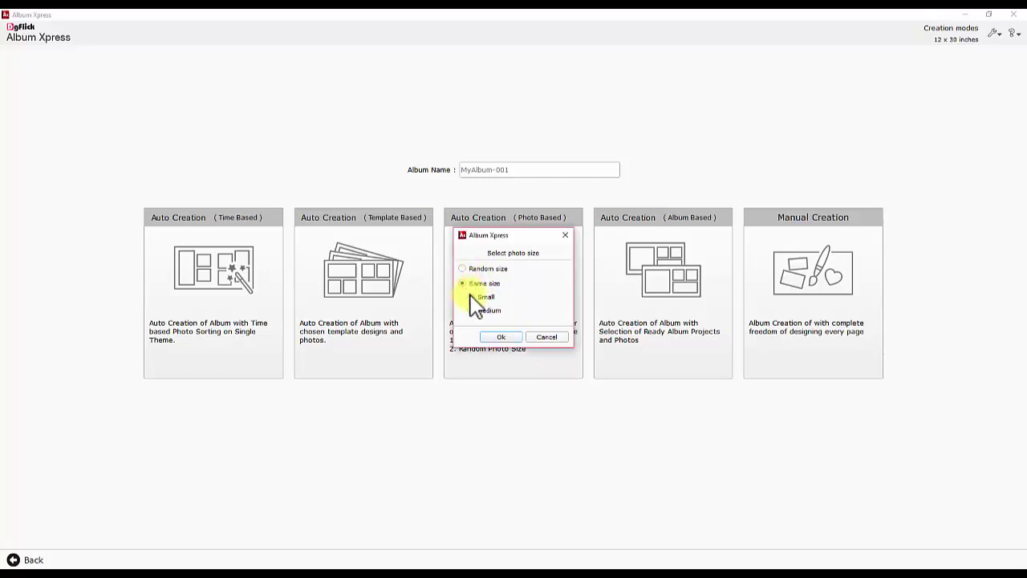
pyautogui.click(472, 310)
pyautogui.click(500, 336)
pyautogui.click(313, 192)
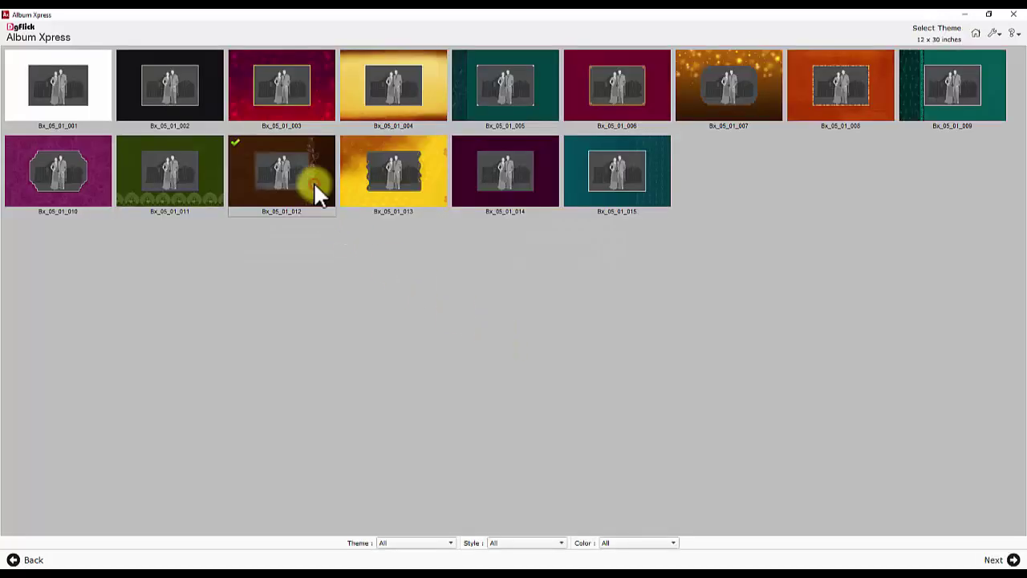
pyautogui.click(995, 559)
pyautogui.click(236, 560)
pyautogui.click(239, 496)
pyautogui.click(999, 560)
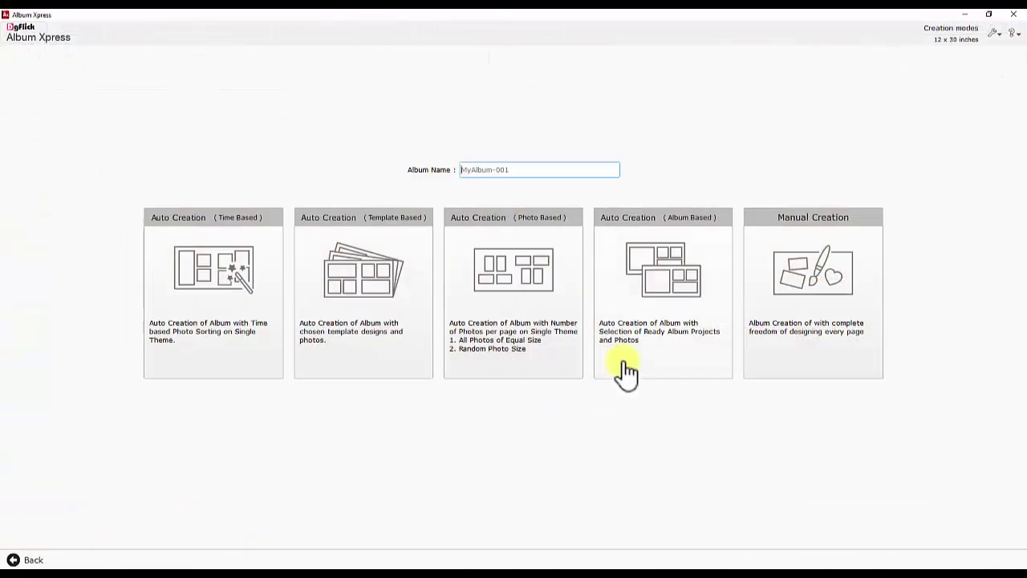
# Auto-create an album from the ready Album_001 project through photo selection to design
pyautogui.click(631, 357)
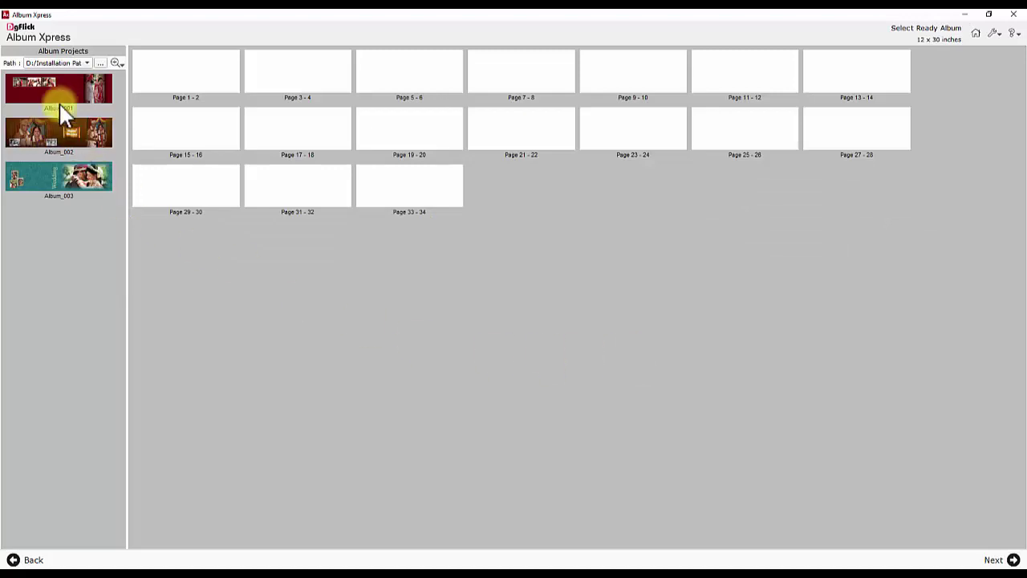
pyautogui.click(57, 98)
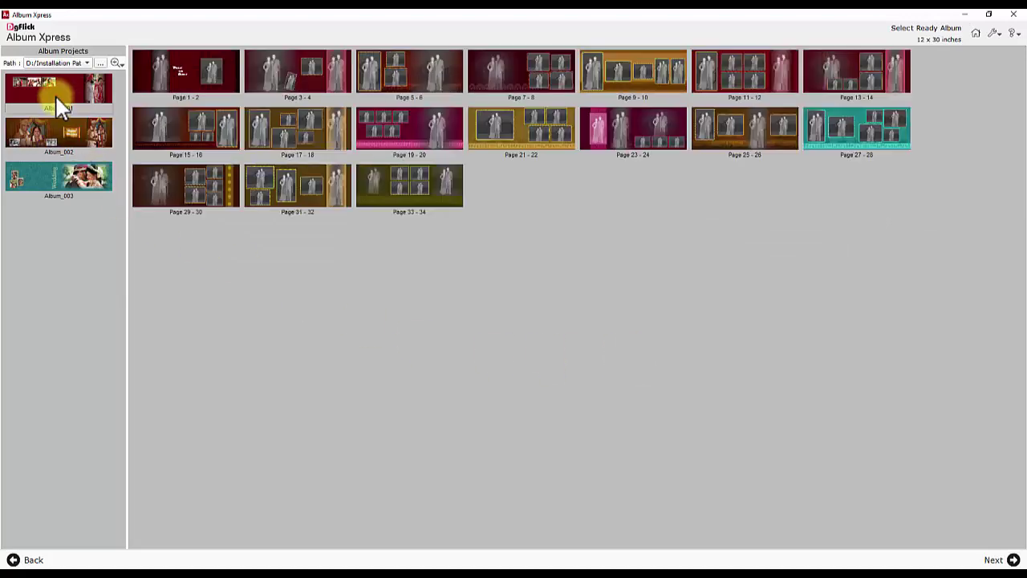
pyautogui.click(1003, 559)
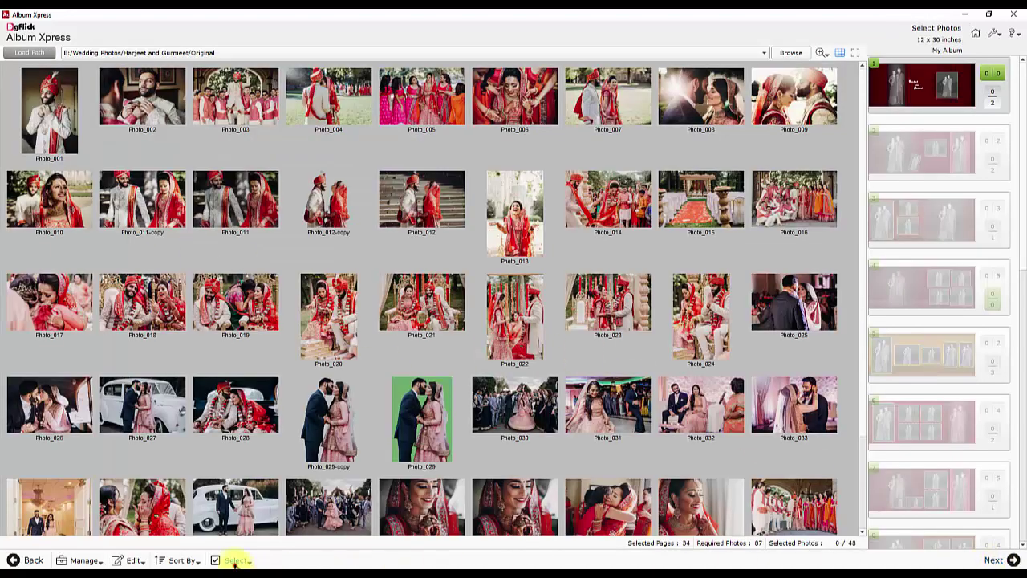
pyautogui.click(995, 560)
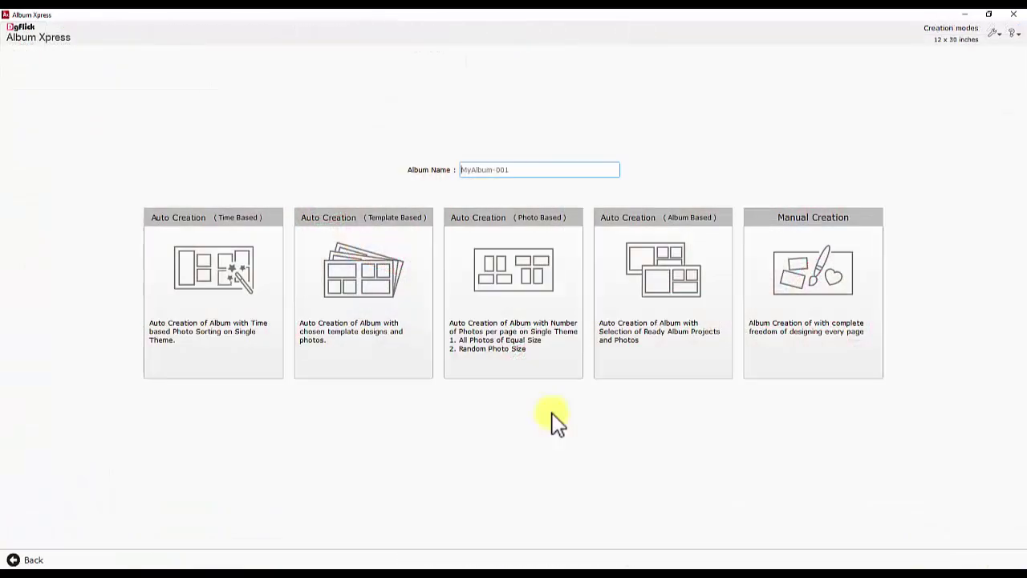
# Choose Manual Creation to open a blank 16-page album at its Page 1–2 spread
pyautogui.click(796, 350)
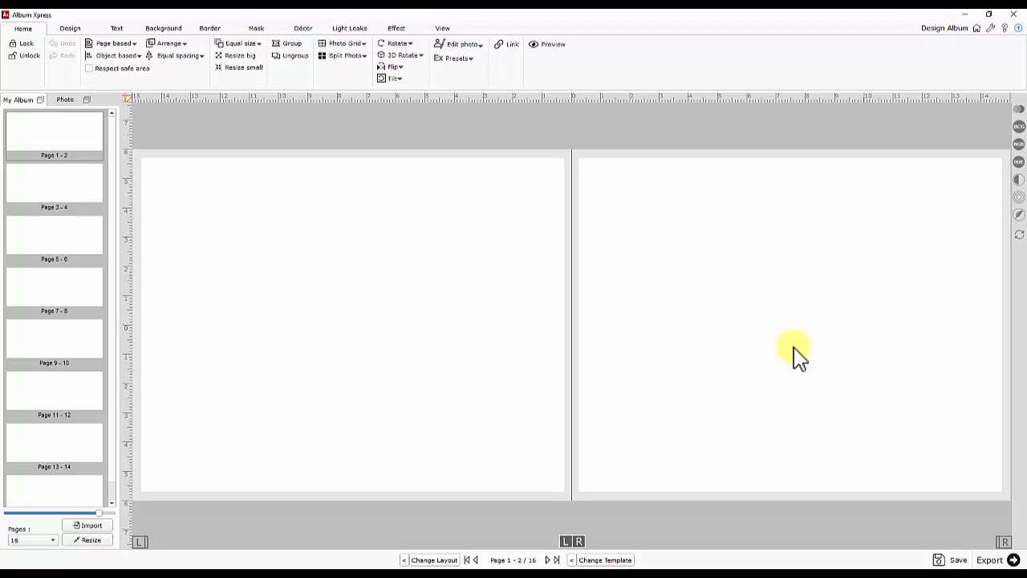
pyautogui.click(991, 29)
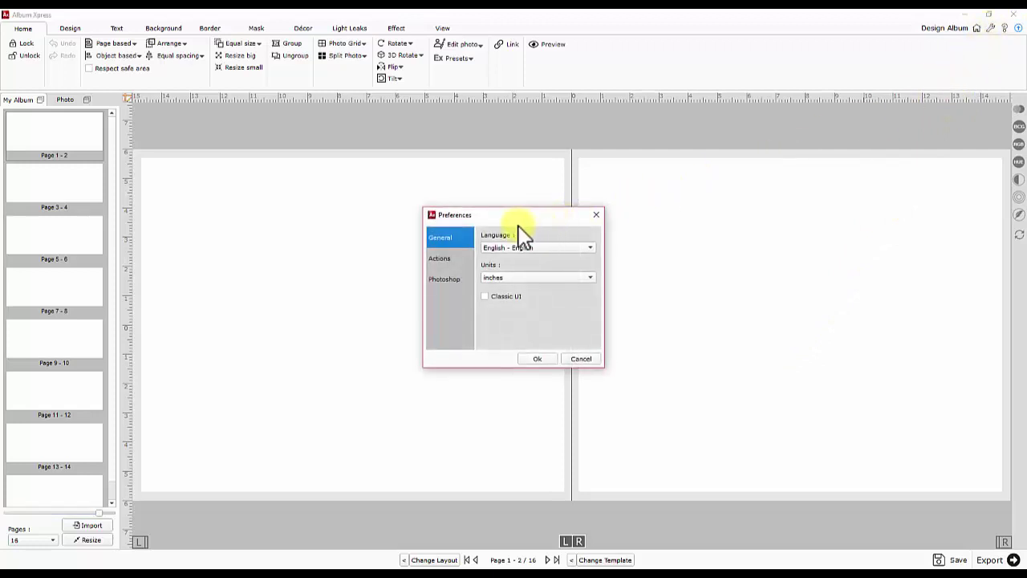
pyautogui.click(577, 359)
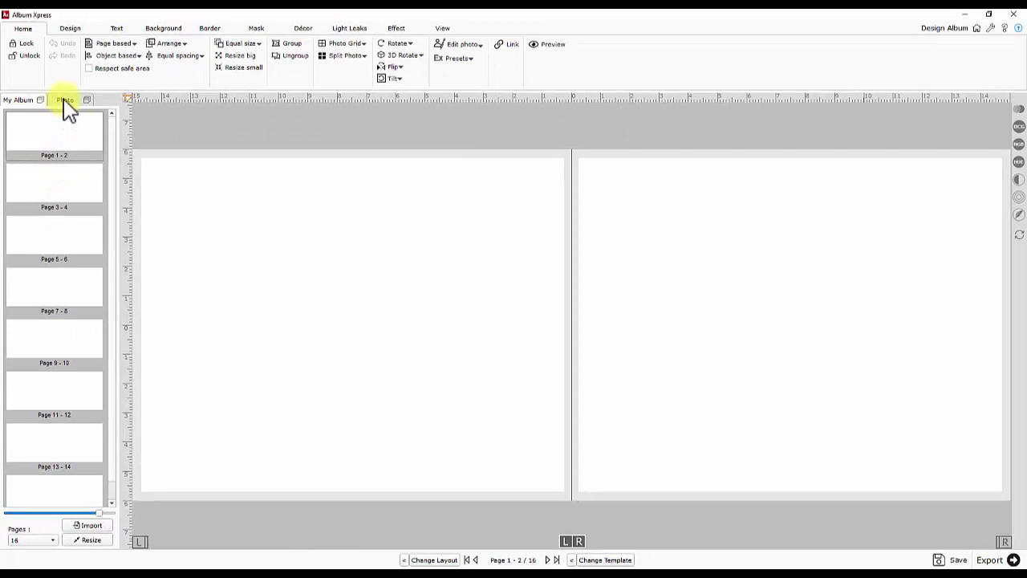
# List the Original folder's photo thumbnails, keeping default sorting and showing all photos
pyautogui.click(65, 101)
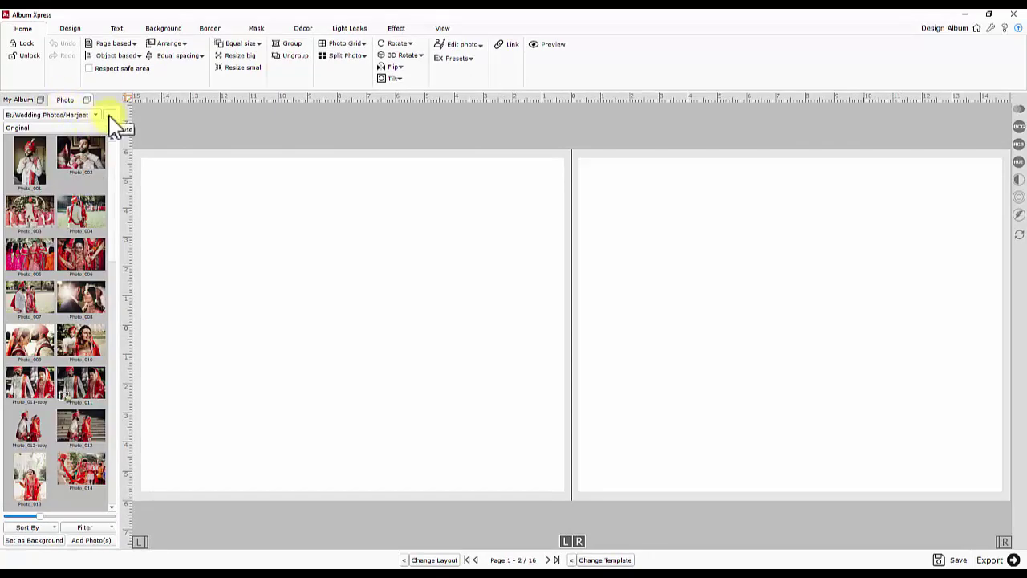
pyautogui.click(46, 127)
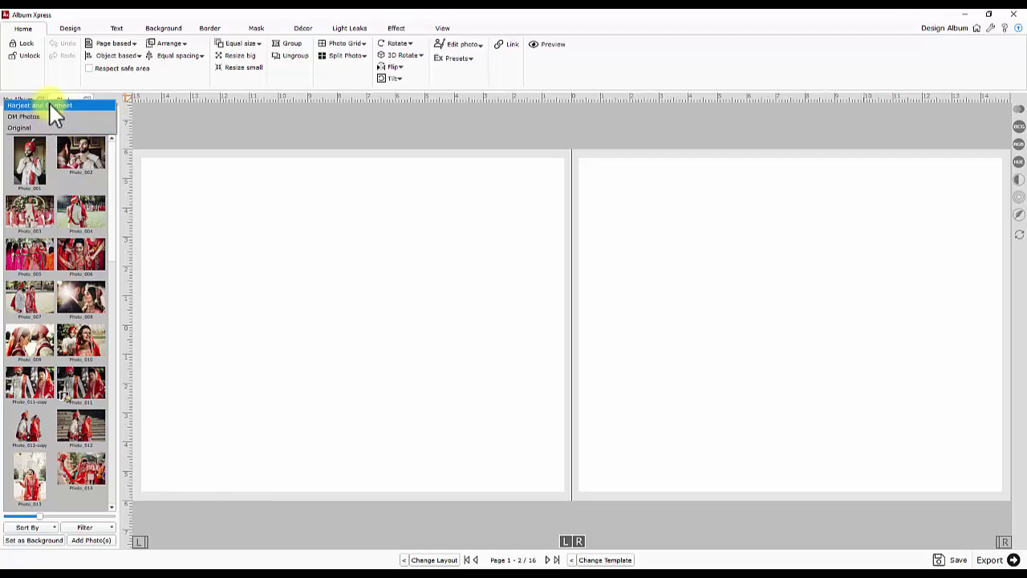
pyautogui.click(44, 129)
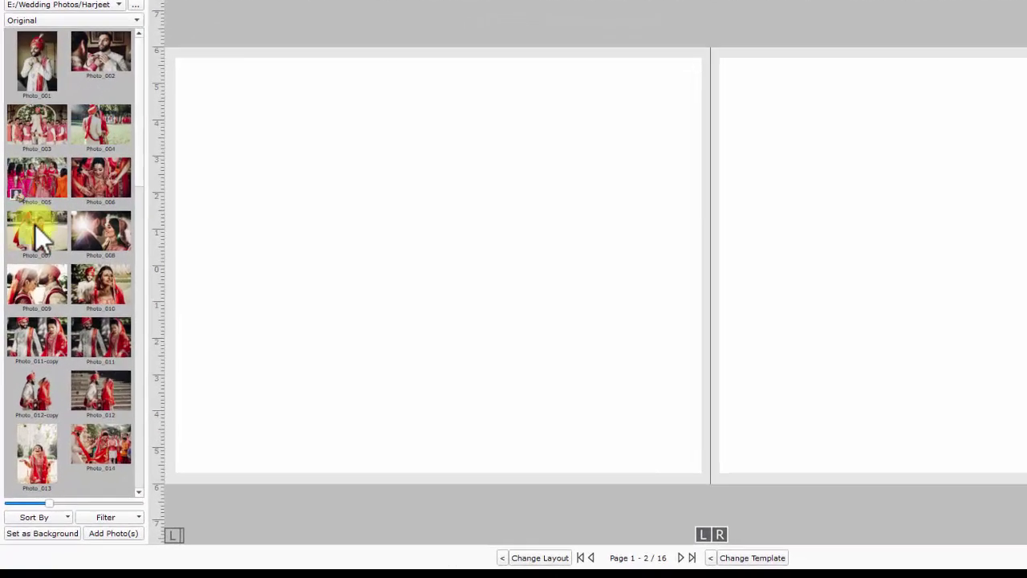
pyautogui.click(40, 527)
pyautogui.click(57, 506)
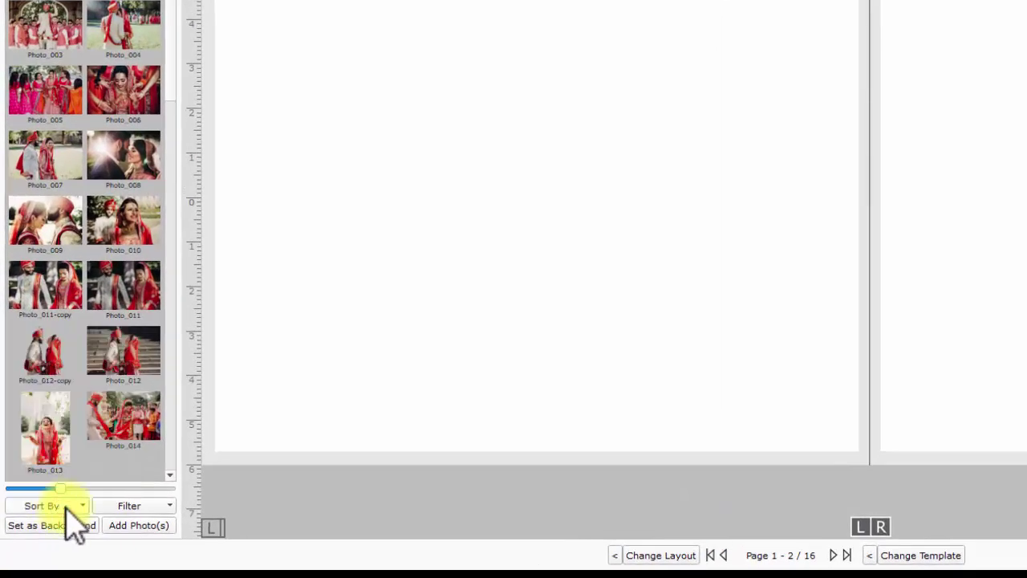
pyautogui.click(137, 506)
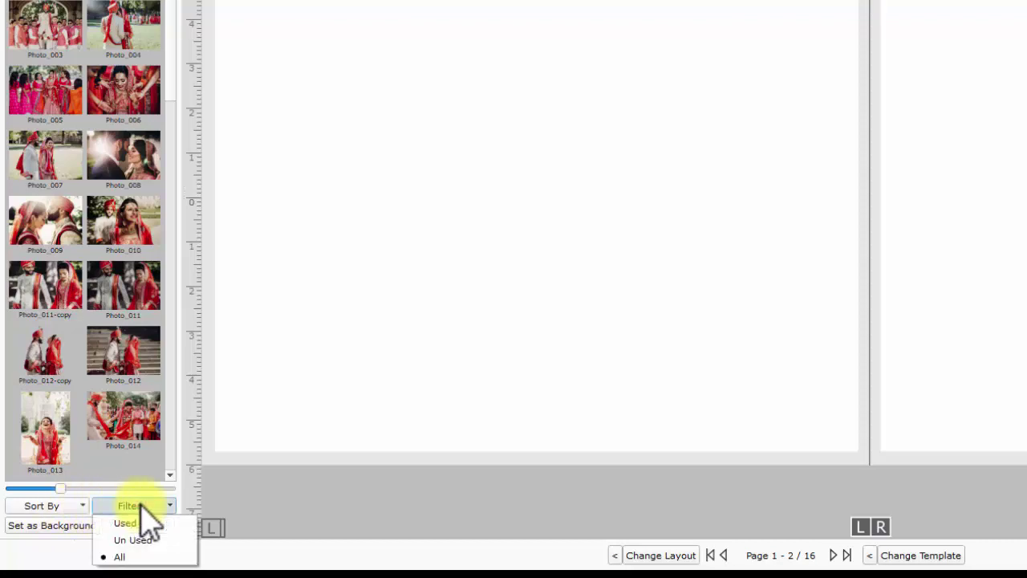
pyautogui.click(141, 505)
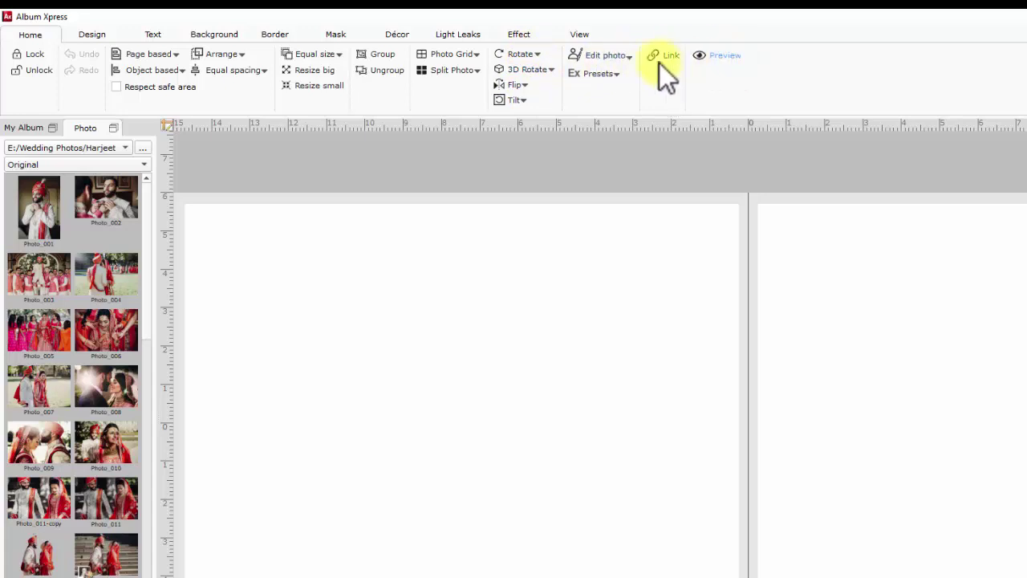
# Switch to the Design tab to display the six-photo Extra Panoramic layouts
pyautogui.click(97, 35)
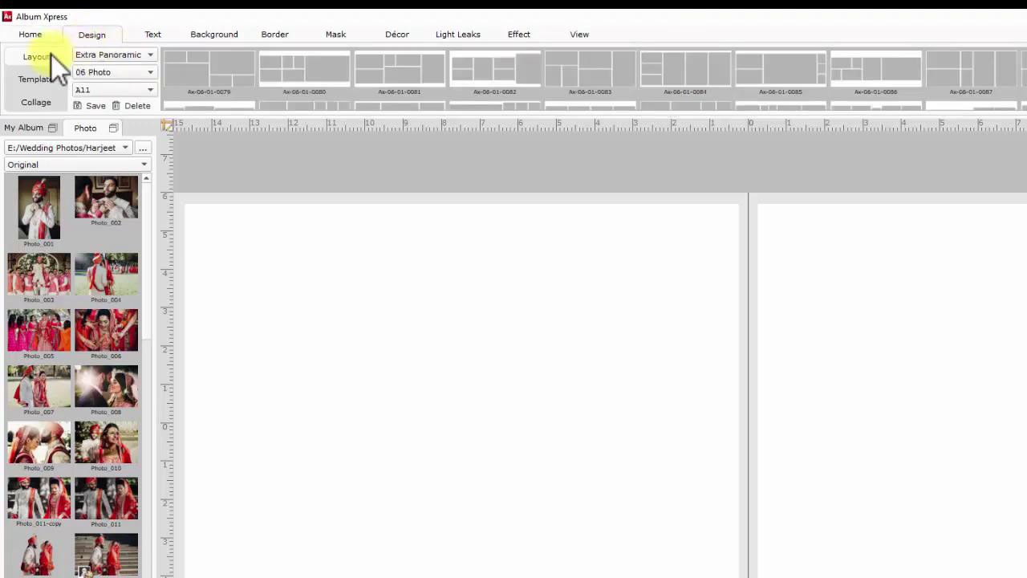
# Browse the Design tab's cover Templates, Collage options and Artistic collage settings
pyautogui.click(57, 79)
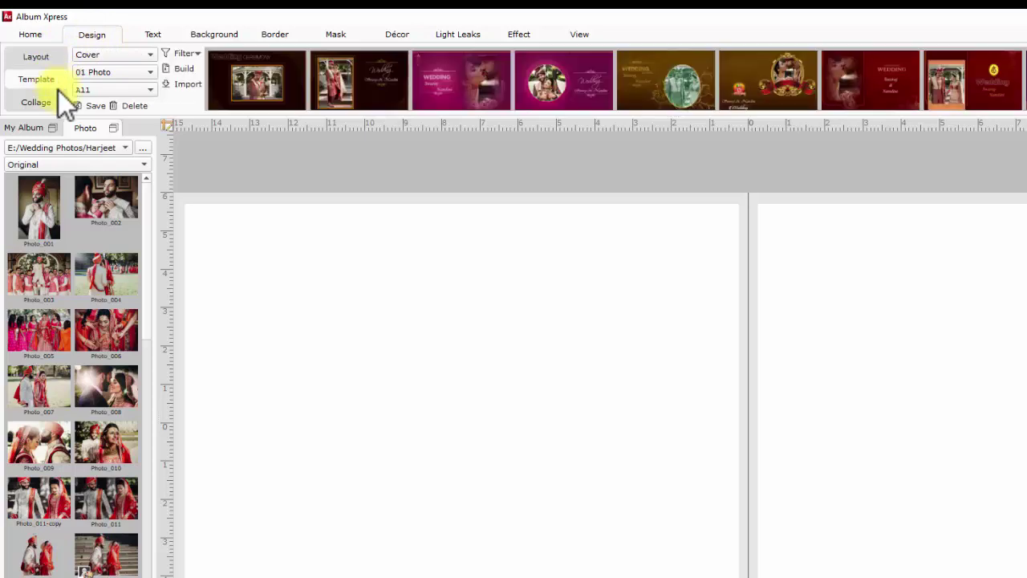
pyautogui.click(59, 102)
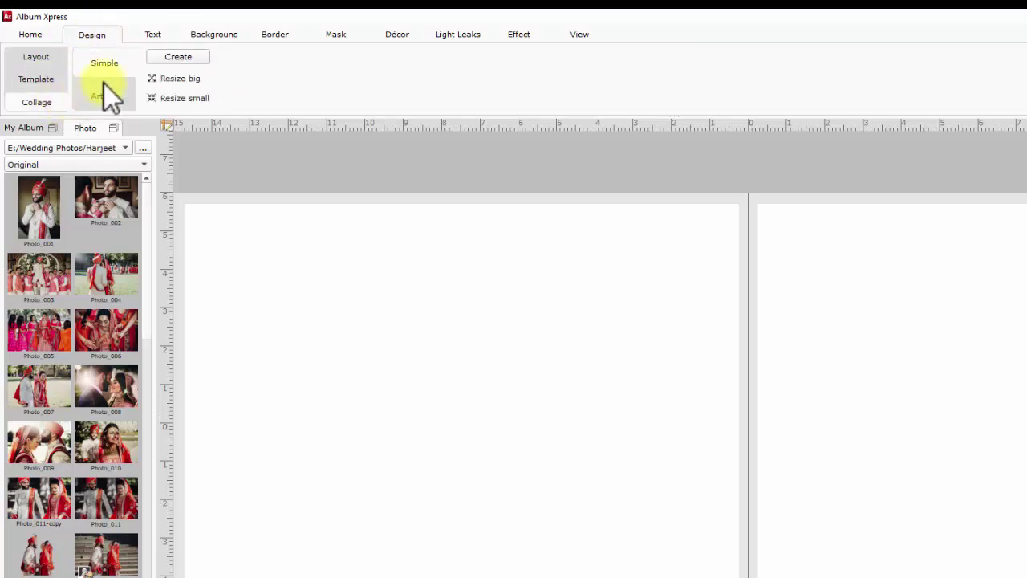
pyautogui.click(121, 98)
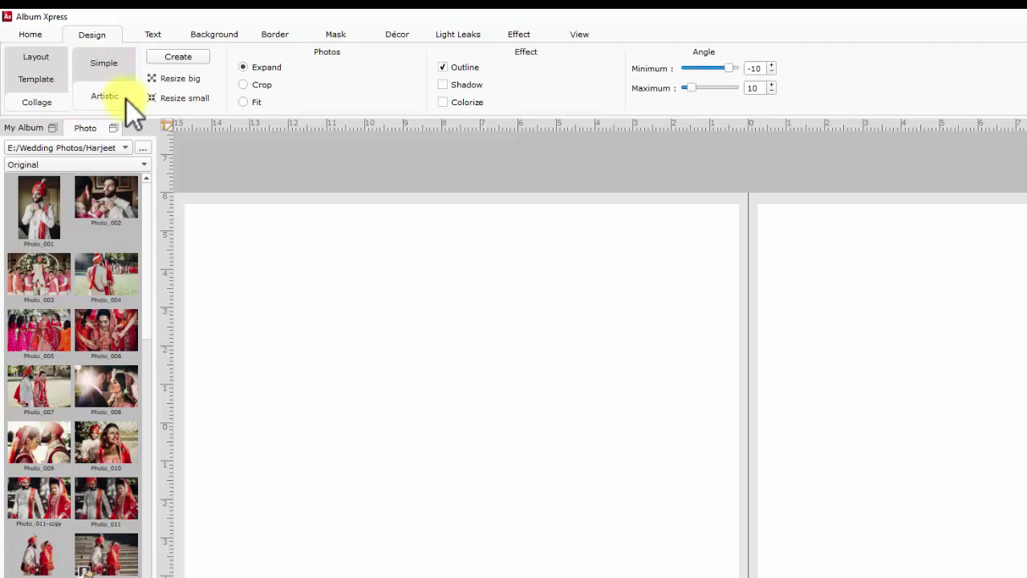
# Review the Text and Title options: font MS Shell Dlg 2, size 24 and Texture choices, unchanged
pyautogui.click(153, 35)
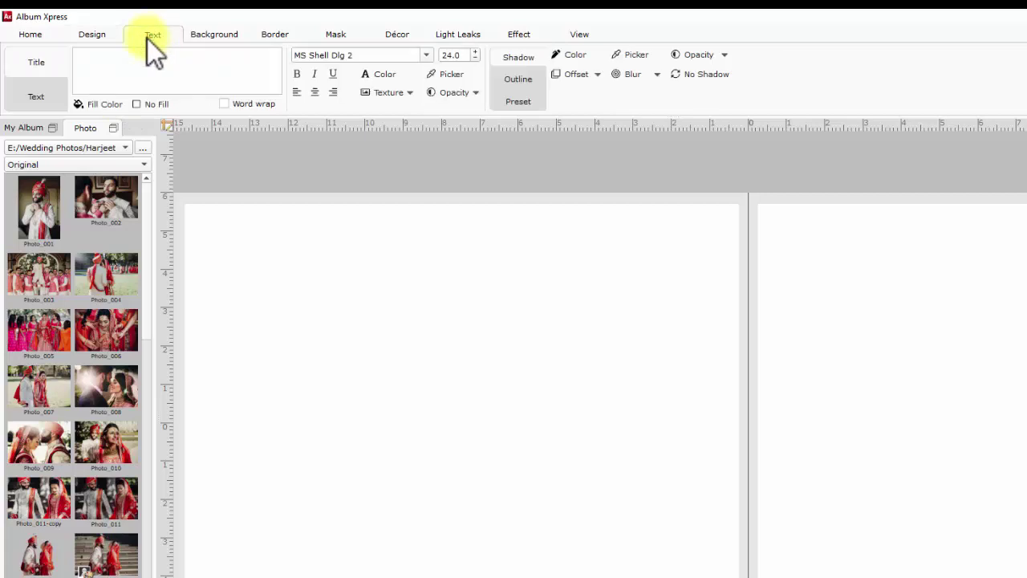
pyautogui.click(29, 95)
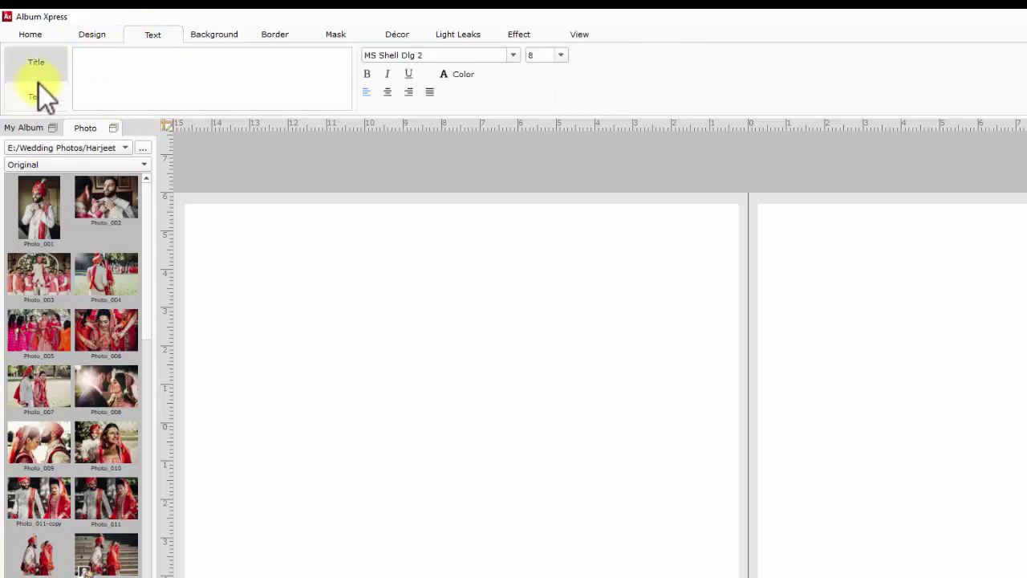
pyautogui.click(43, 61)
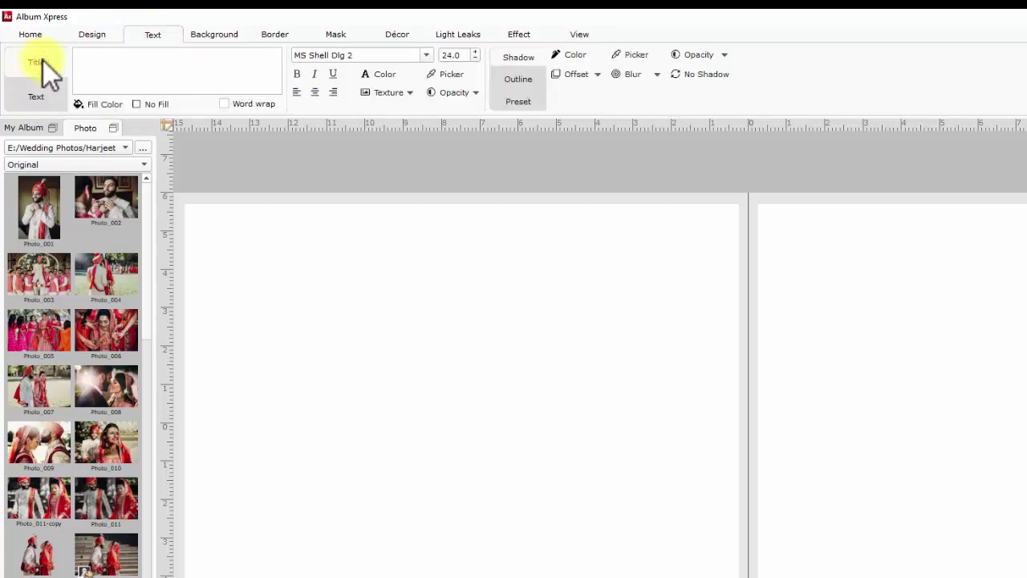
pyautogui.click(427, 56)
pyautogui.click(427, 55)
pyautogui.moveTo(464, 56); pyautogui.dragTo(443, 56)
pyautogui.click(405, 93)
pyautogui.click(405, 93)
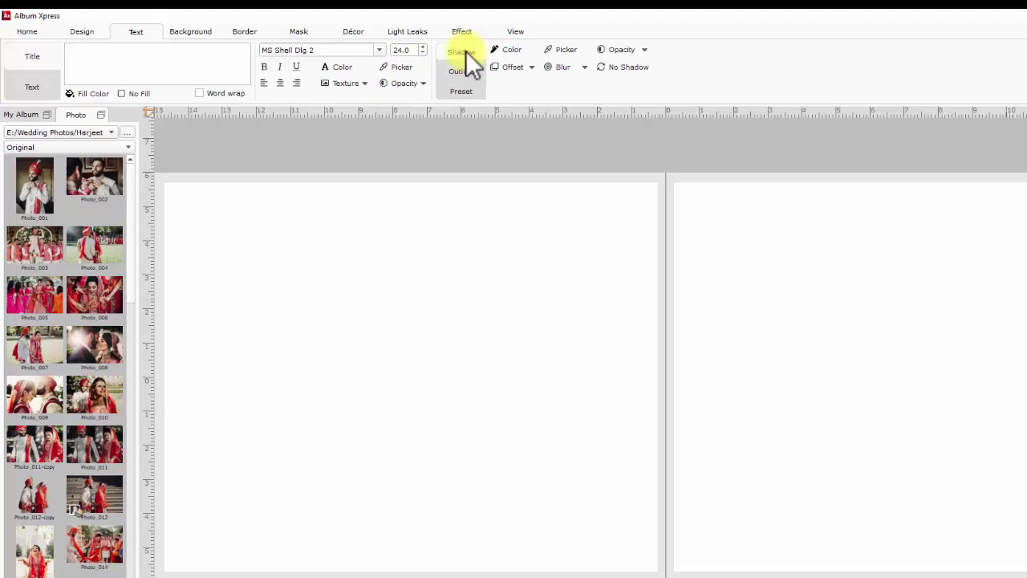
# Apply red splash background B_DF_WPV_0001 to the spread and check its Page/Spread scope
pyautogui.click(188, 33)
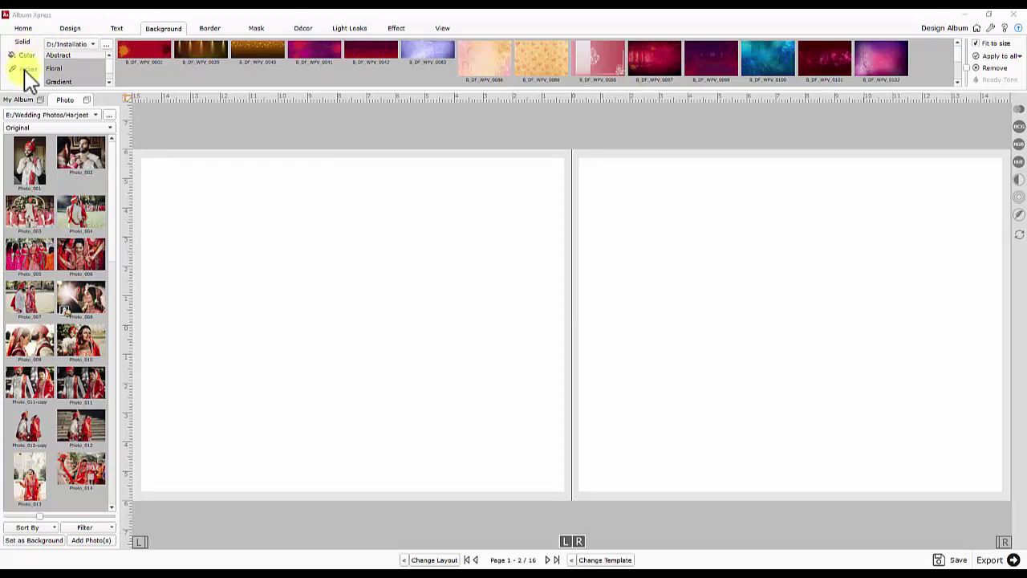
pyautogui.click(141, 51)
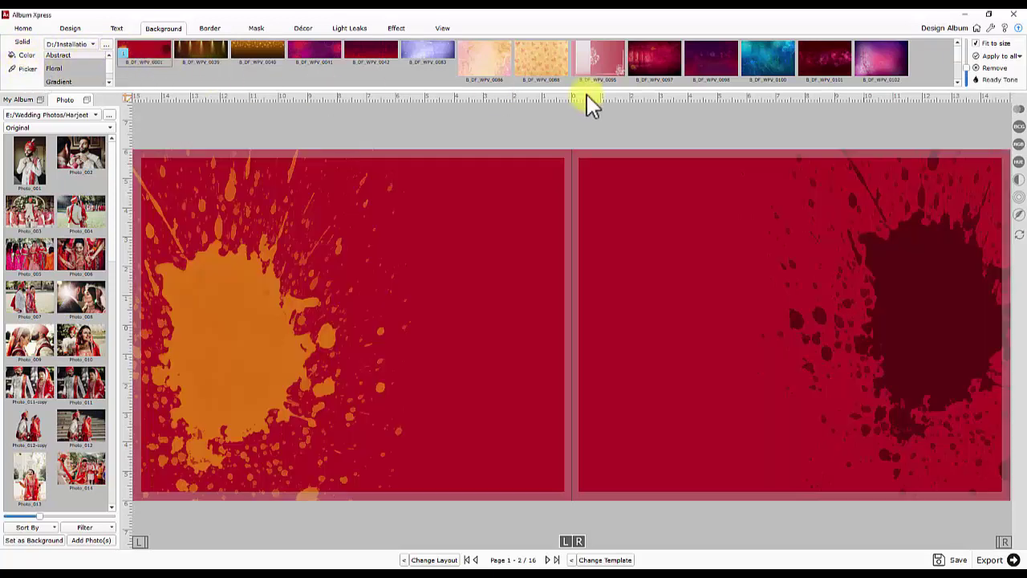
pyautogui.click(1003, 58)
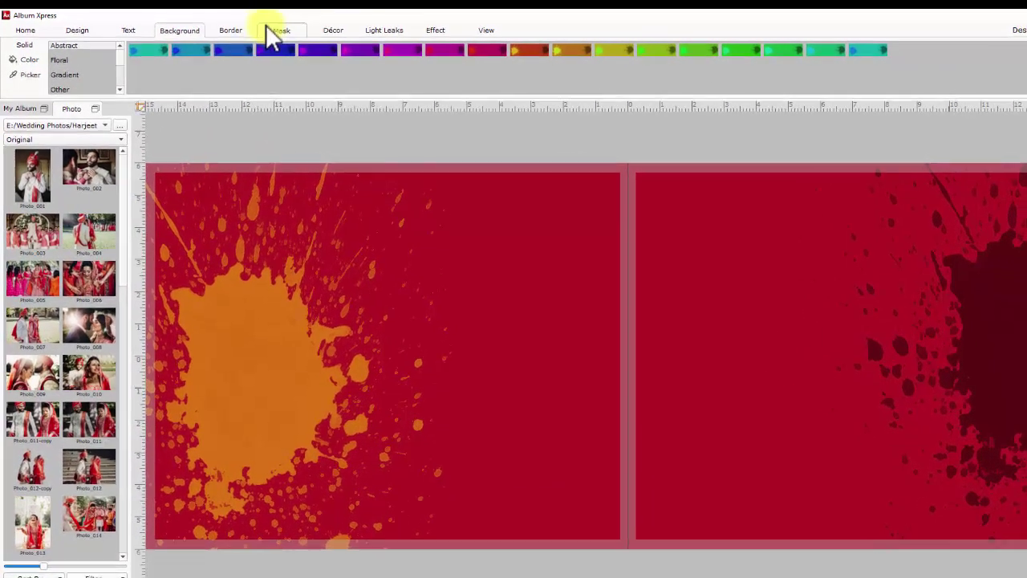
# Browse the Border tab's creative and simple photo frames
pyautogui.click(233, 31)
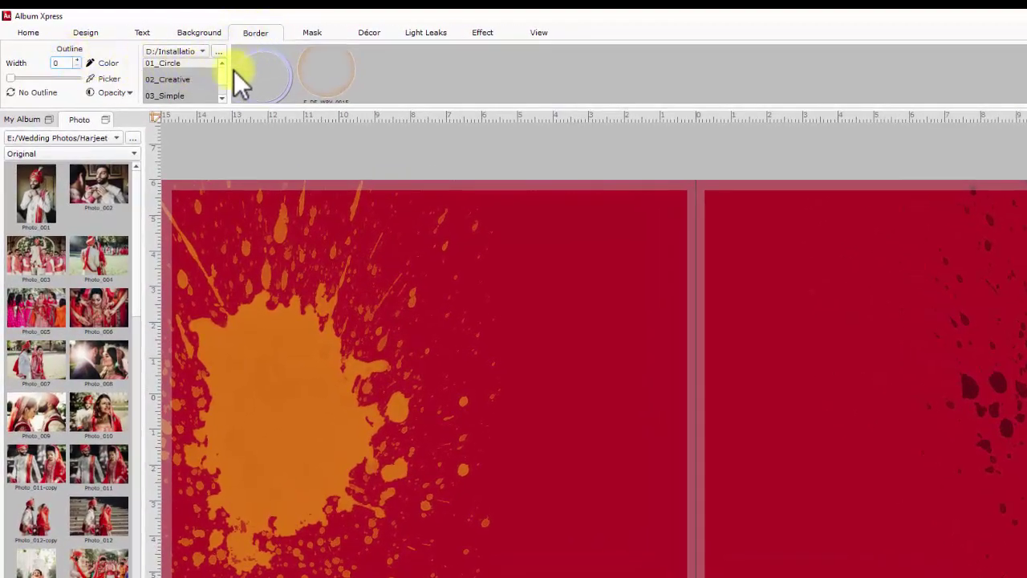
pyautogui.click(167, 80)
pyautogui.click(164, 95)
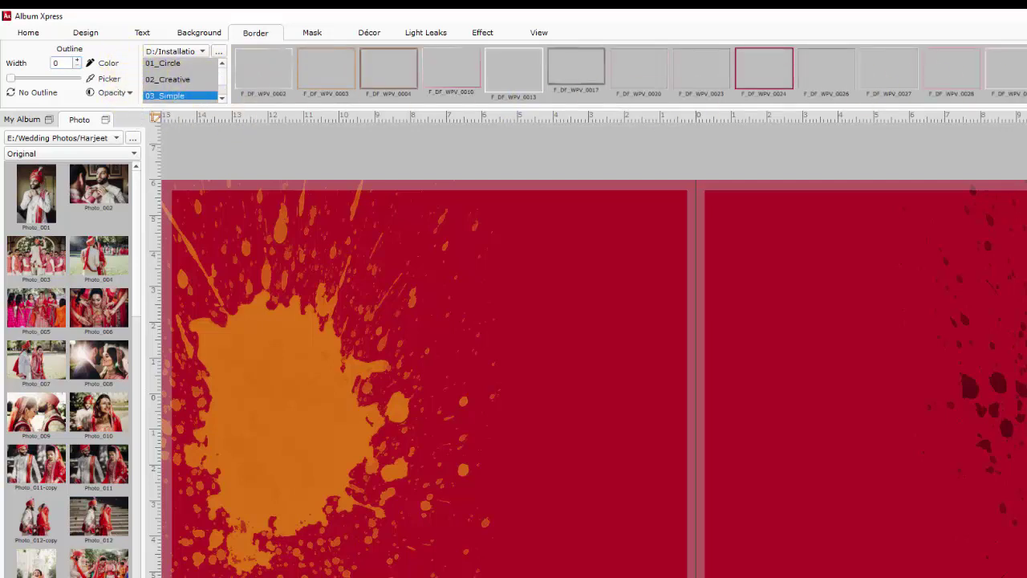
# Look through the Creative and Layer Mask galleries of circle, star, flower and burst shapes
pyautogui.click(301, 34)
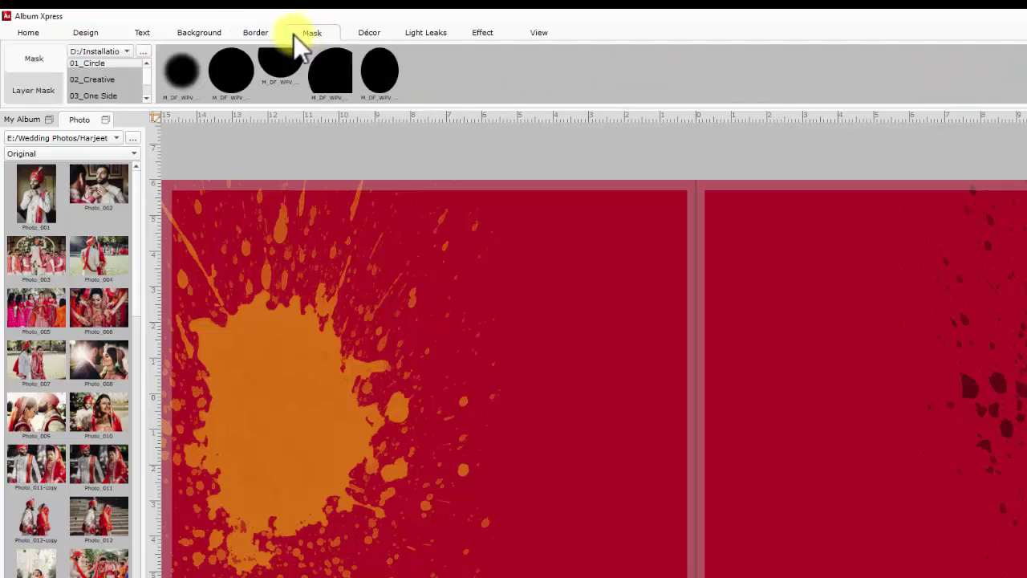
pyautogui.click(97, 80)
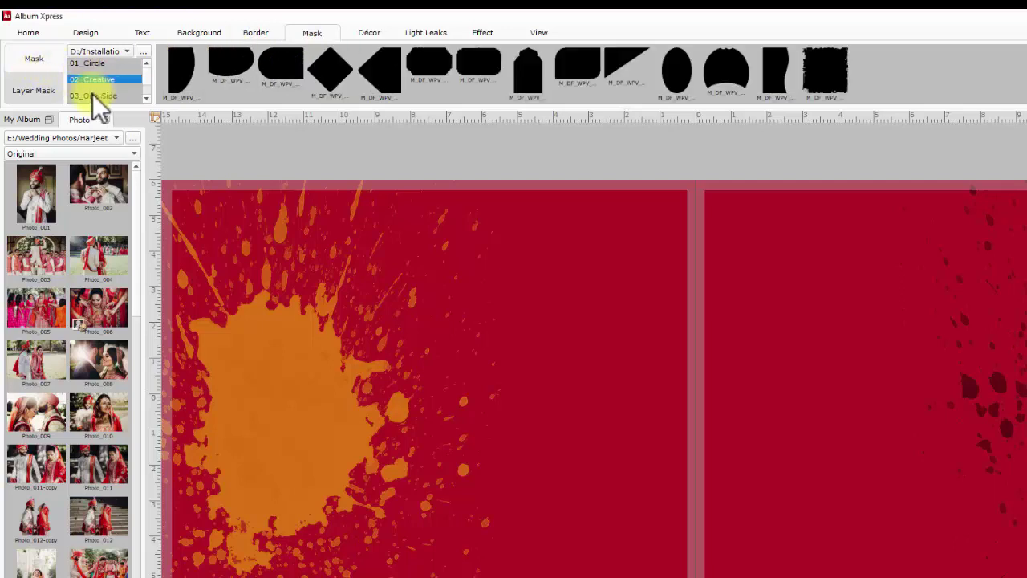
pyautogui.click(42, 87)
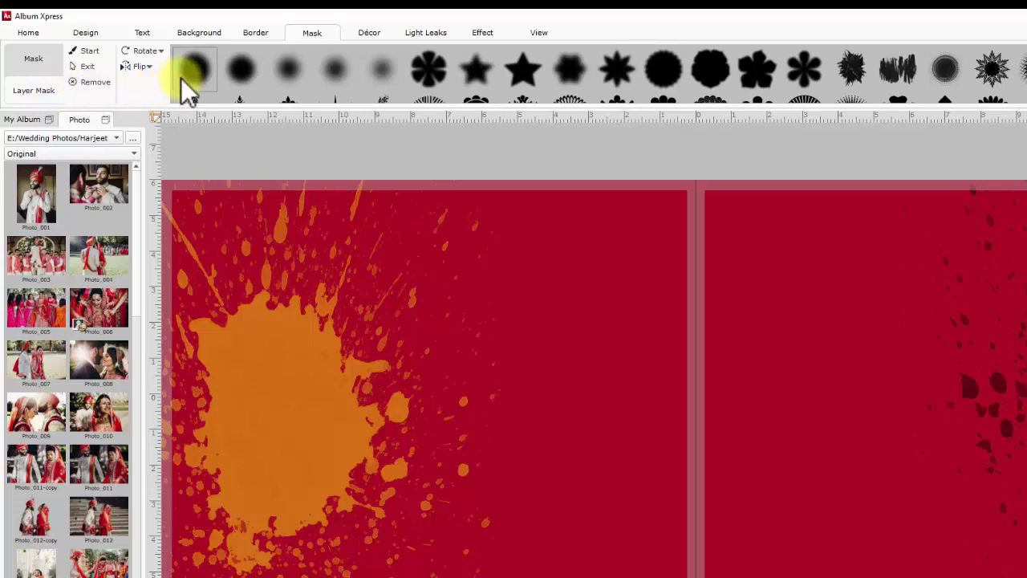
pyautogui.scroll(-3, 181, 80)
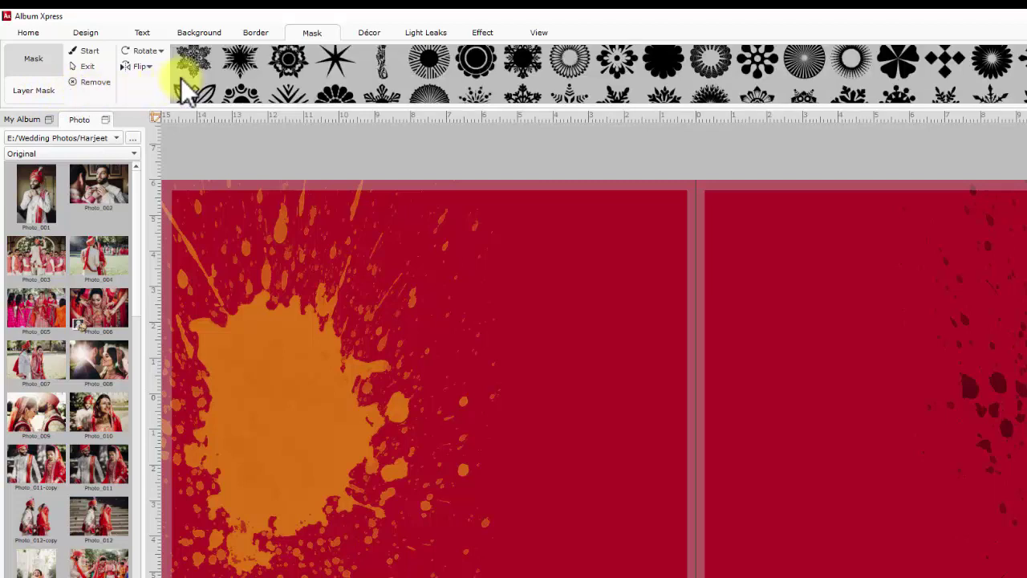
# Browse Décor clipart, shapes and the English and Gujarati slogan collections
pyautogui.click(366, 33)
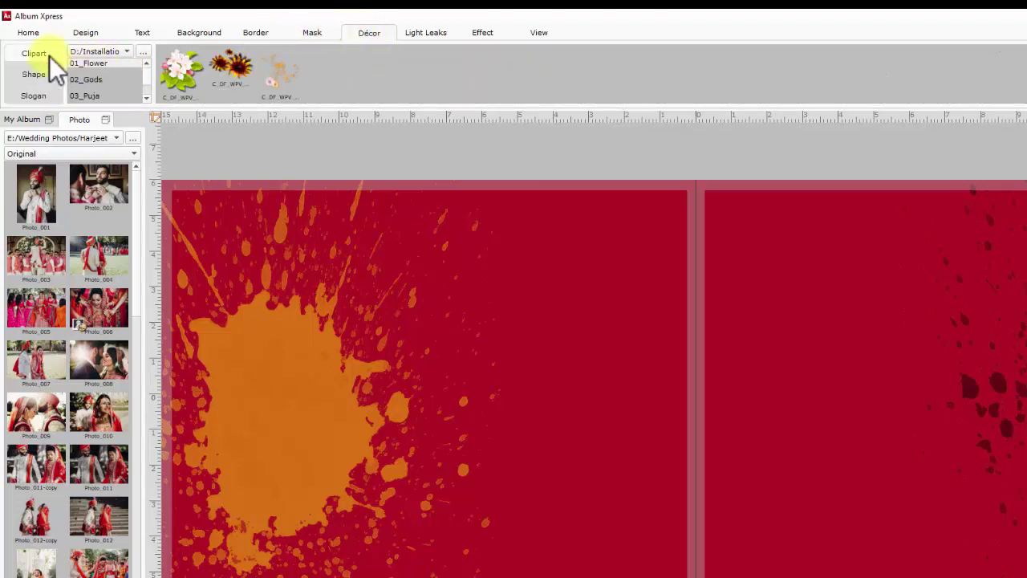
pyautogui.click(34, 77)
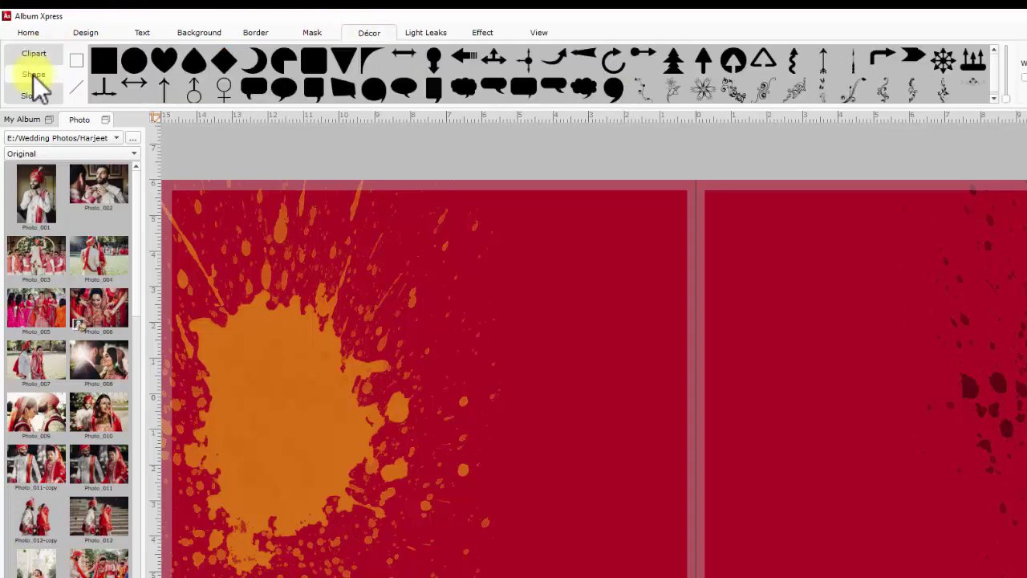
pyautogui.click(35, 95)
pyautogui.click(98, 80)
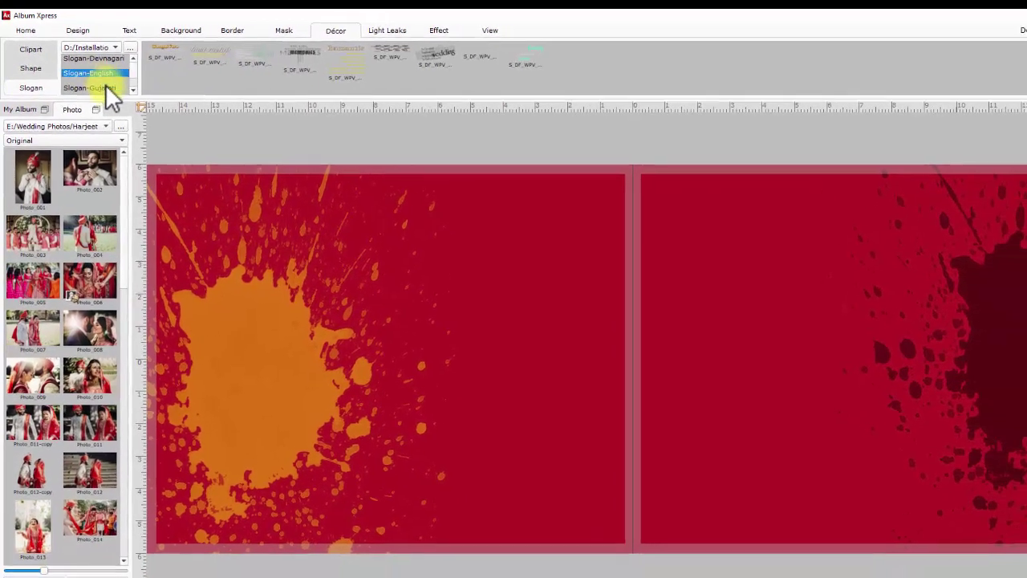
pyautogui.click(100, 88)
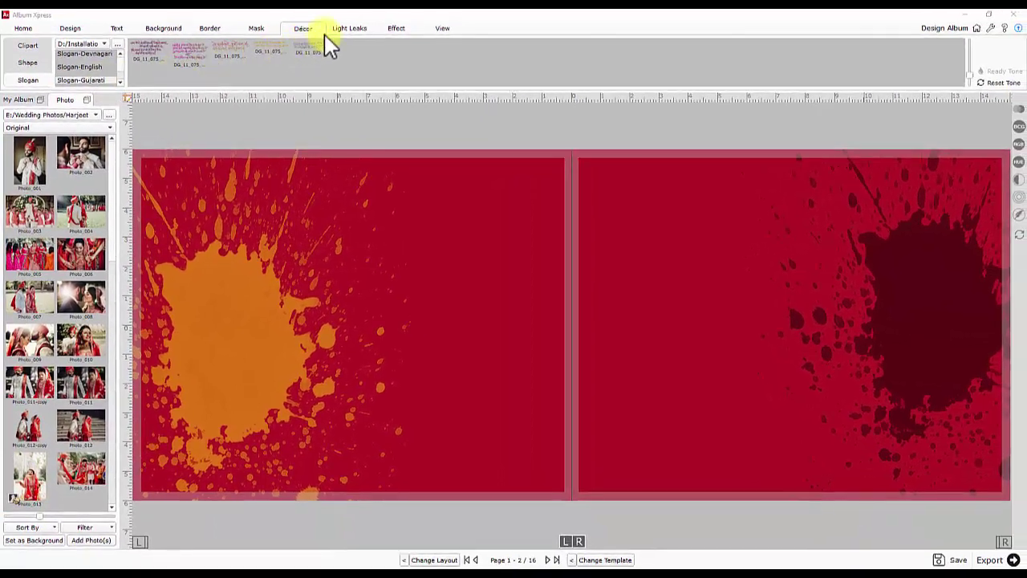
# Look through the Light Leaks overlays with their tone and blend mode choices
pyautogui.click(346, 31)
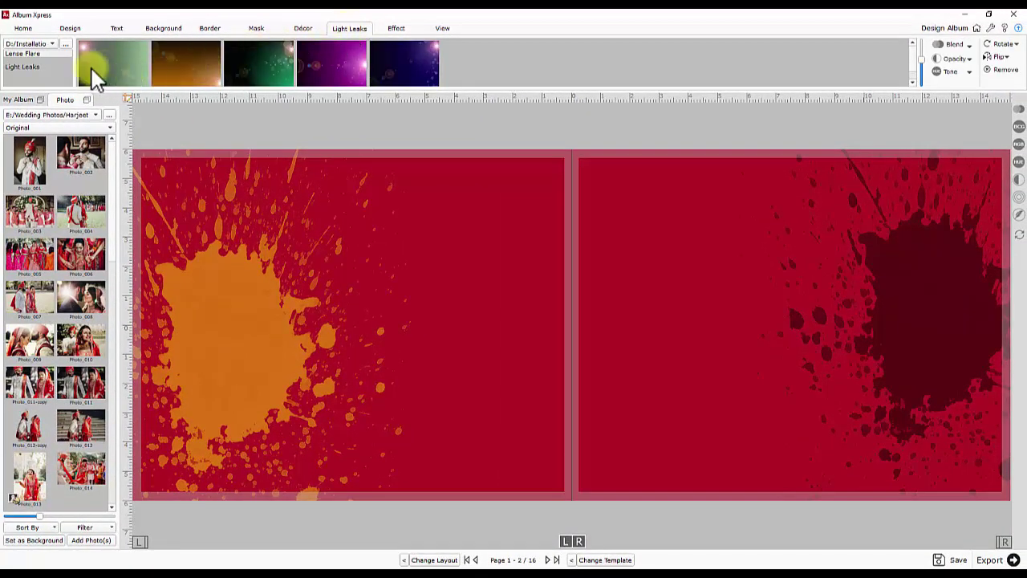
pyautogui.click(30, 69)
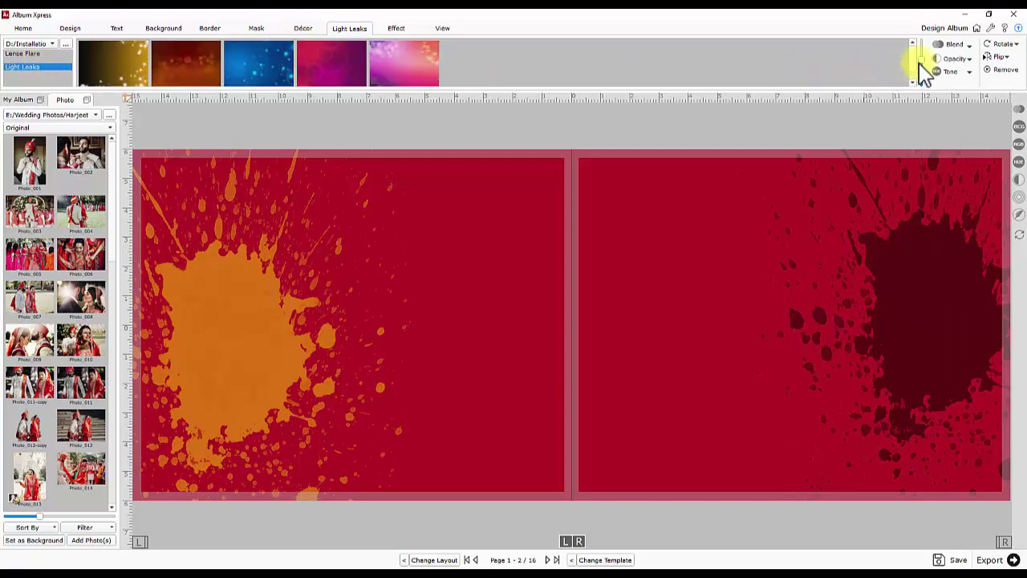
pyautogui.click(956, 72)
pyautogui.click(957, 45)
pyautogui.click(957, 45)
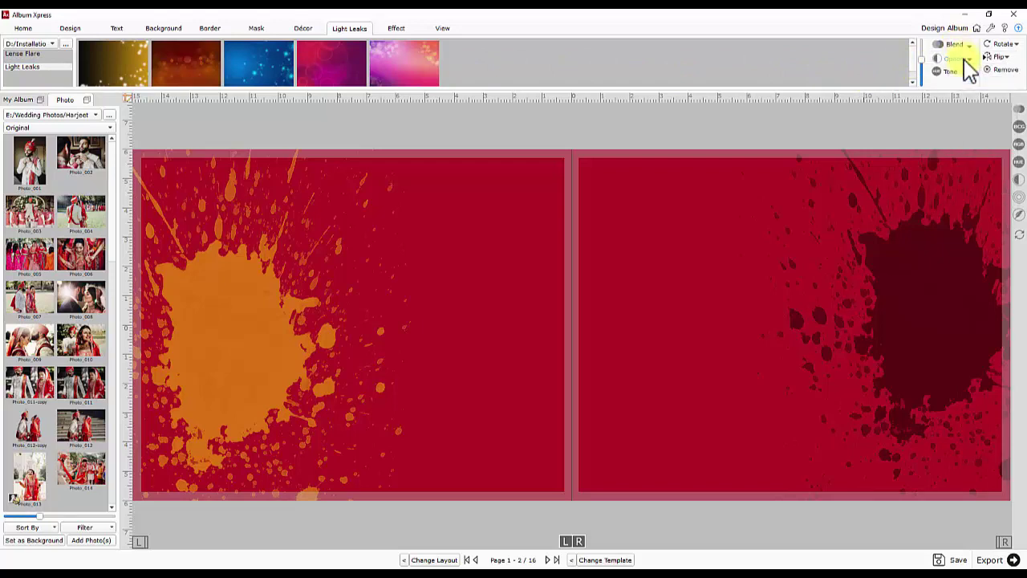
# Show the Effect tab's Colorize, Shadow and Glow settings, with Glow blur at 0
pyautogui.click(396, 30)
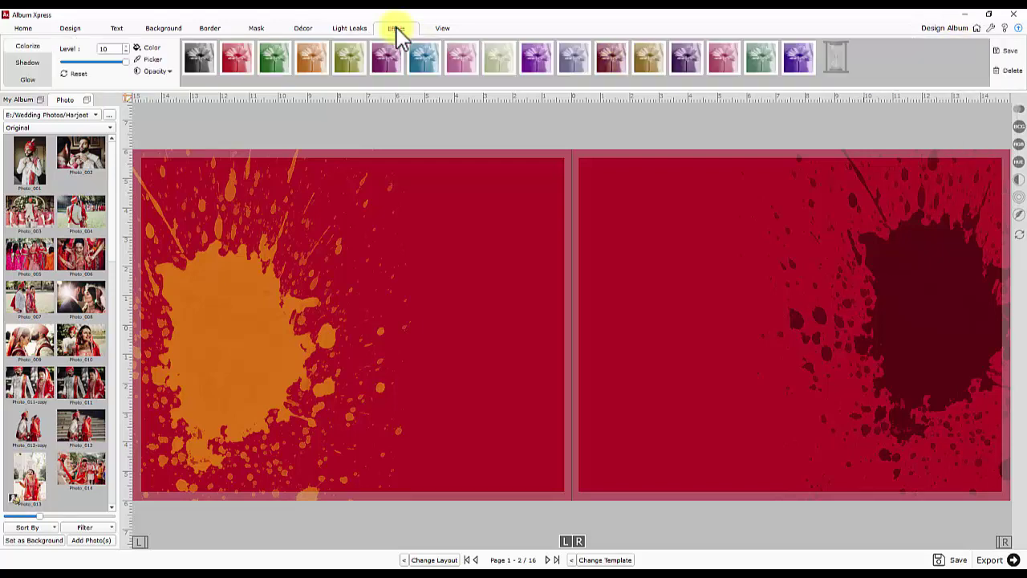
pyautogui.click(32, 63)
pyautogui.click(33, 81)
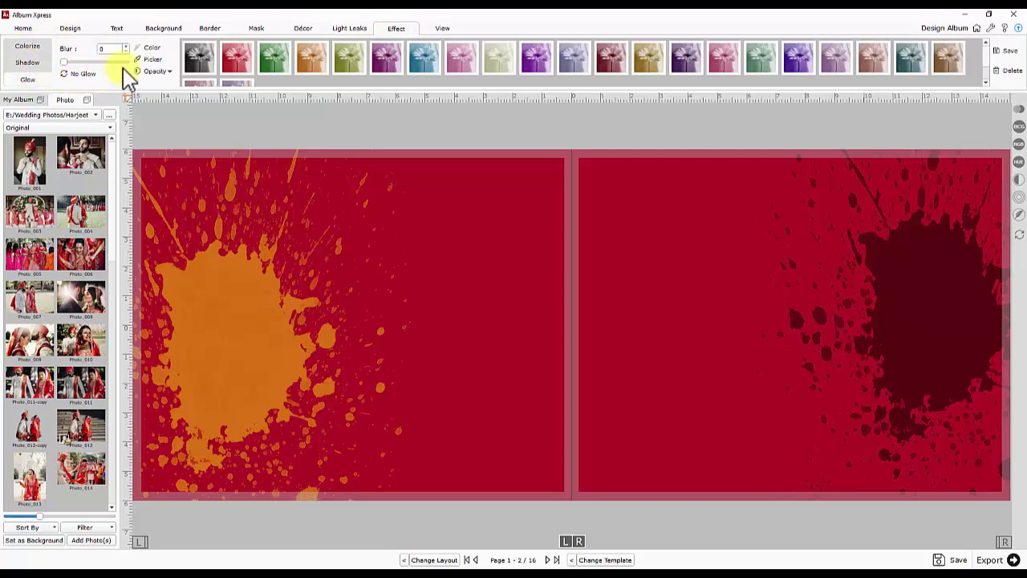
# In View, toggle Ruler and Safe area, and turn on Grid lines and Photo index
pyautogui.click(443, 31)
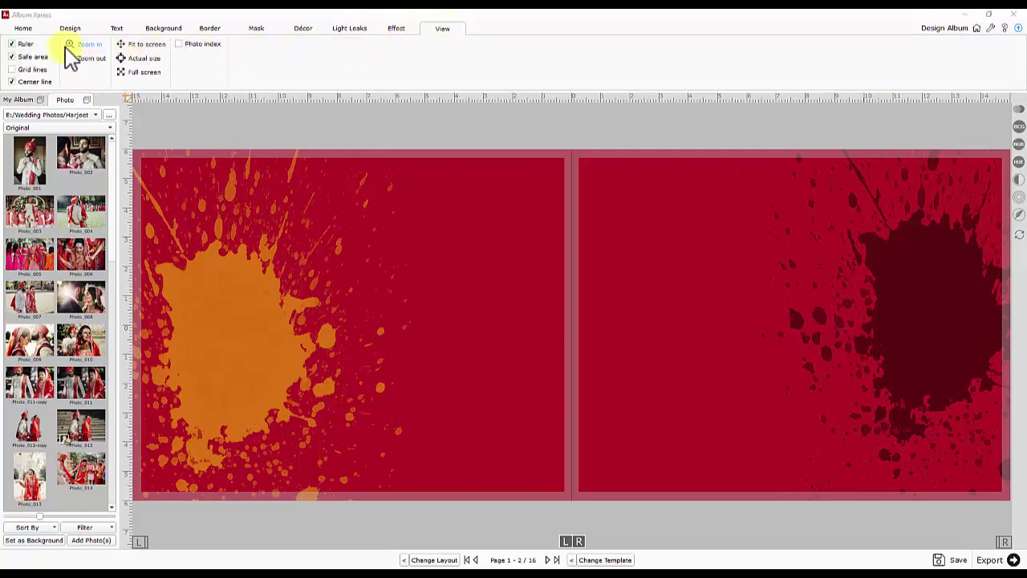
pyautogui.click(11, 44)
pyautogui.click(11, 44)
pyautogui.click(11, 57)
pyautogui.click(11, 57)
pyautogui.click(12, 70)
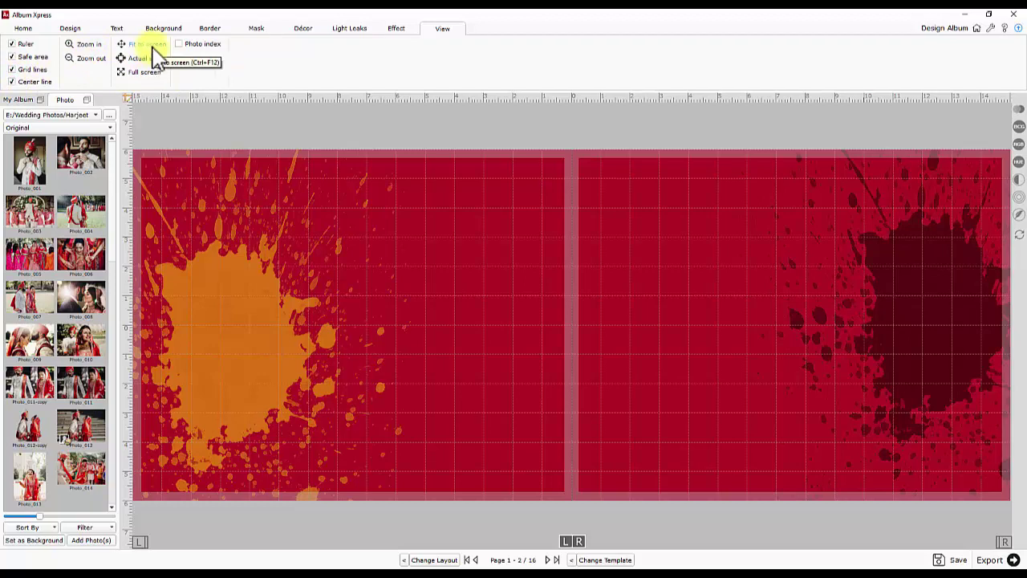
pyautogui.click(180, 44)
# Apply the two-photo Extra Panoramic couple-silhouette template WPV_12x36_0029 to the spread
pyautogui.click(67, 29)
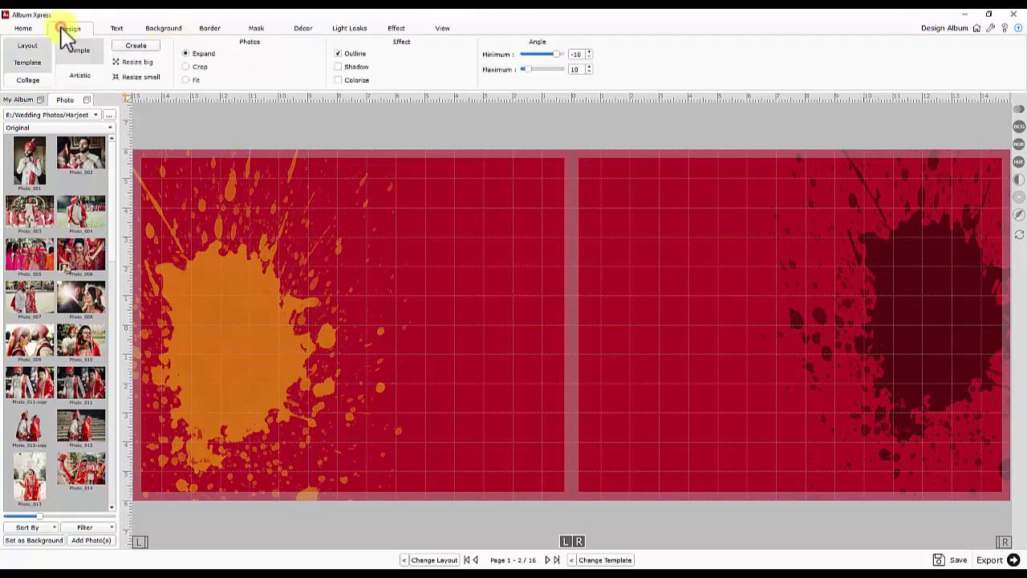
pyautogui.click(29, 61)
pyautogui.click(87, 45)
pyautogui.click(86, 54)
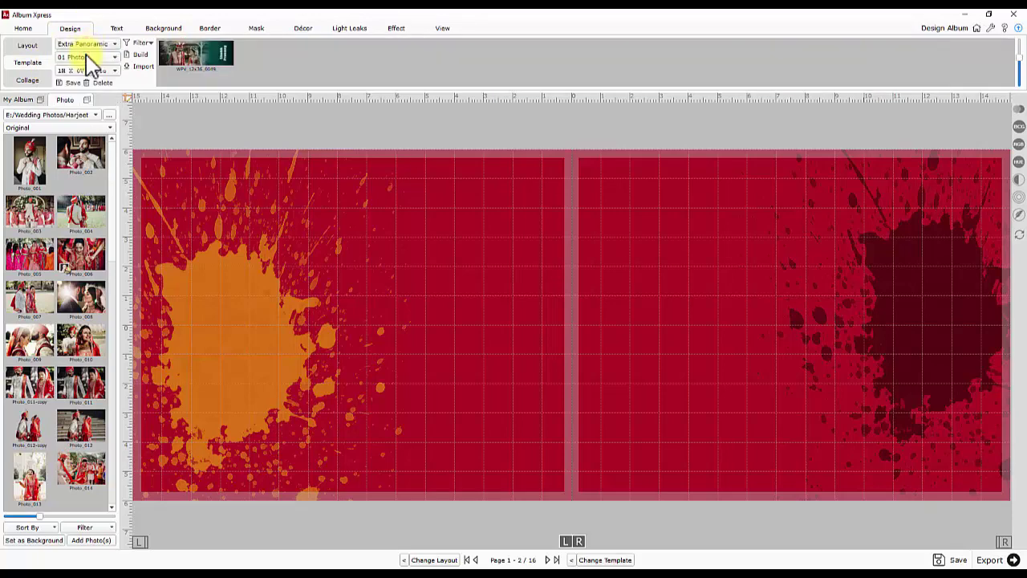
pyautogui.click(85, 58)
pyautogui.click(85, 63)
pyautogui.click(218, 61)
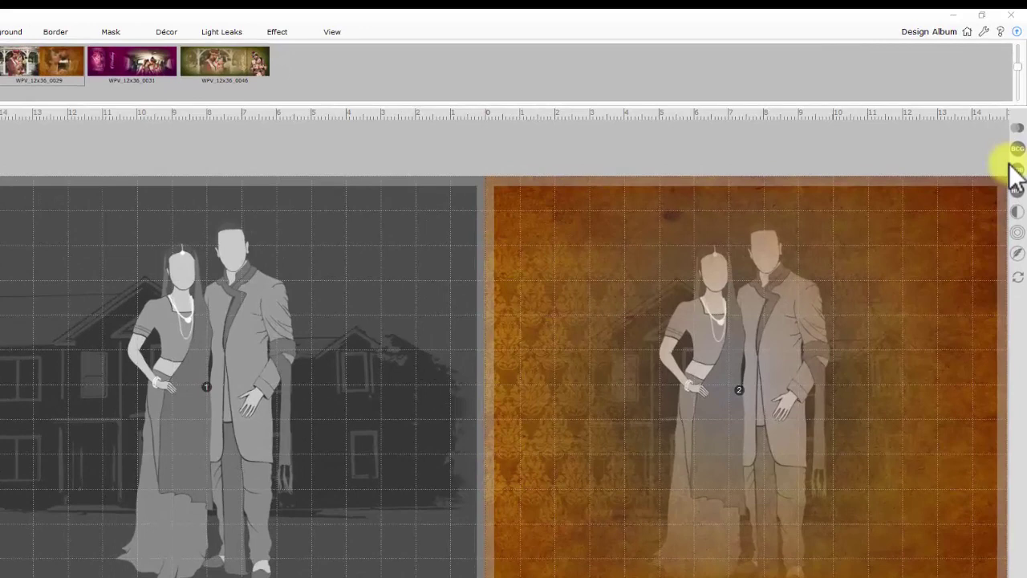
# Show the side panels for blend mode, Brightness/Contrast/Gamma, RGB, HSL and Blur adjustments
pyautogui.click(1016, 127)
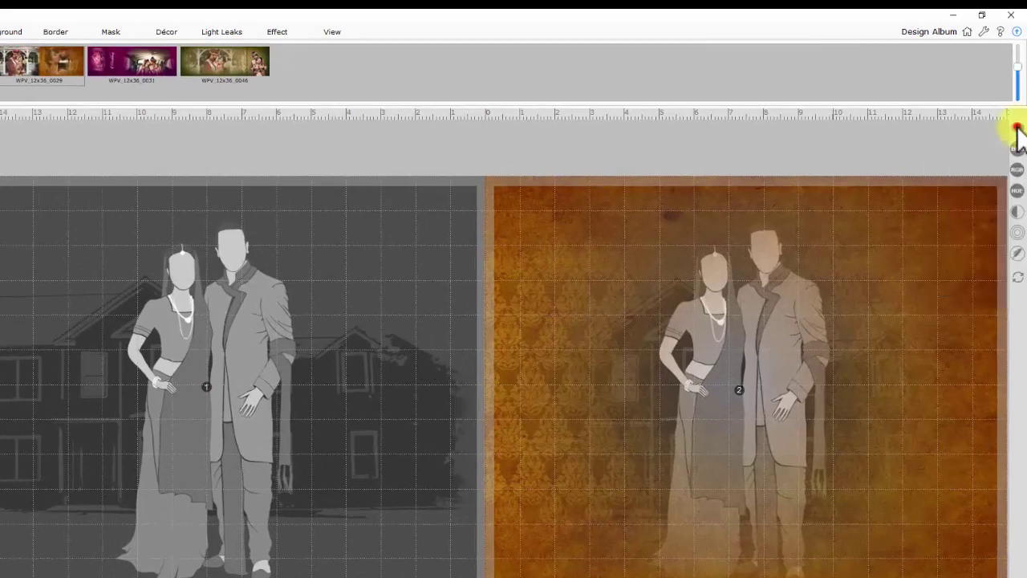
pyautogui.click(1016, 150)
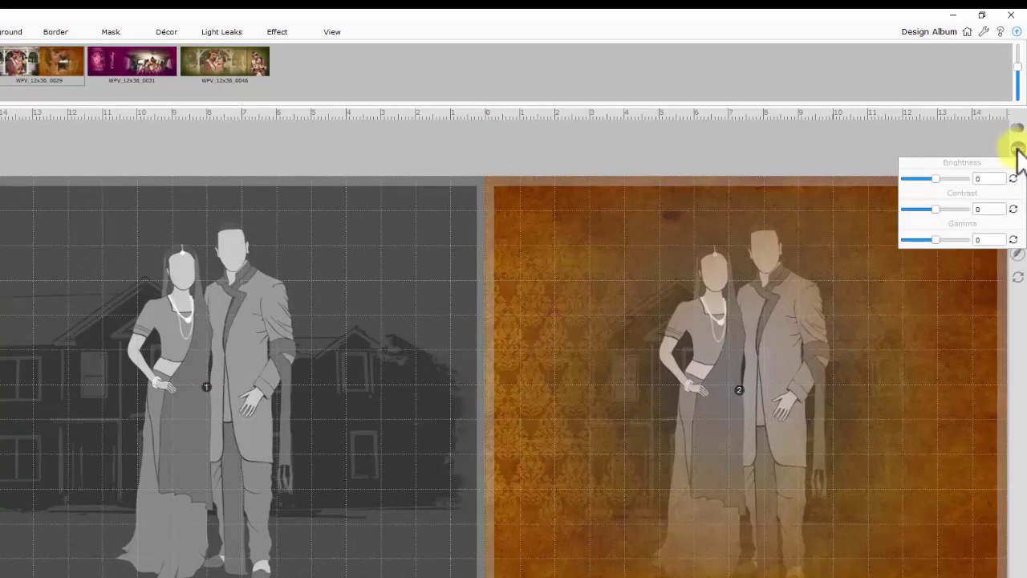
pyautogui.click(1016, 169)
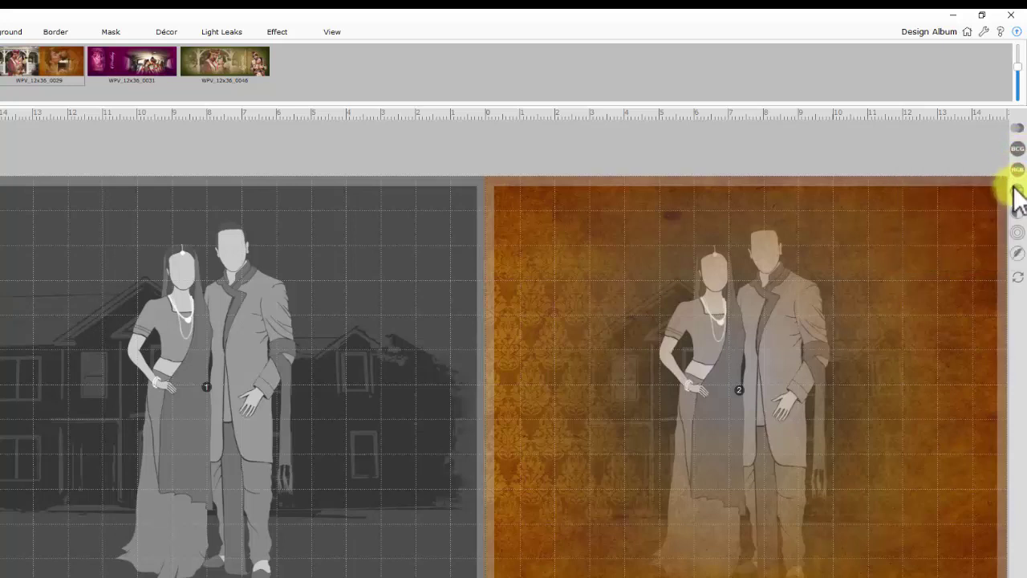
pyautogui.click(1017, 190)
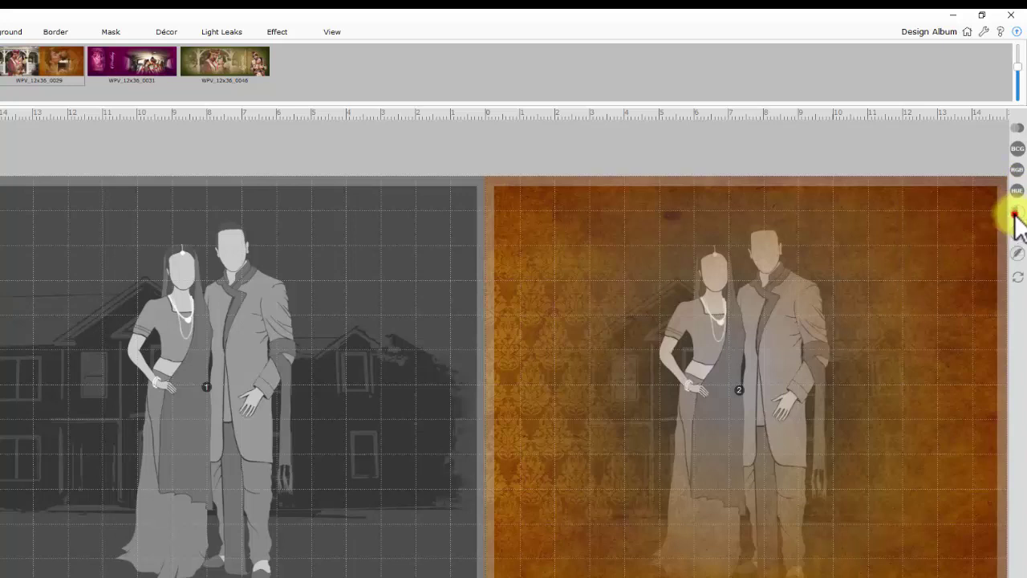
pyautogui.click(1016, 229)
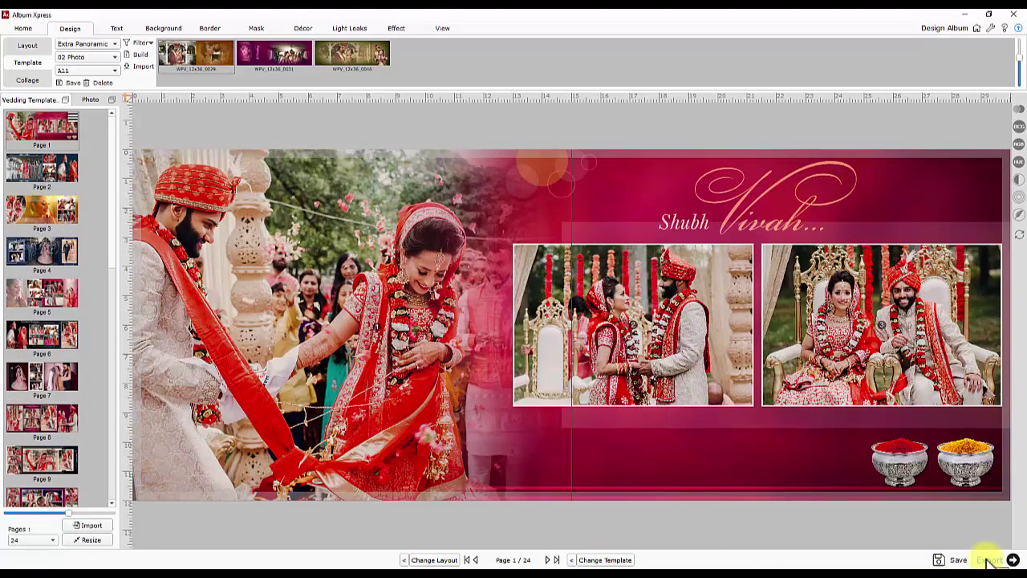
# Go to Export, review PDF Low Res./High Res./Layered choices, then view Publish eAlbum+ options
pyautogui.click(988, 560)
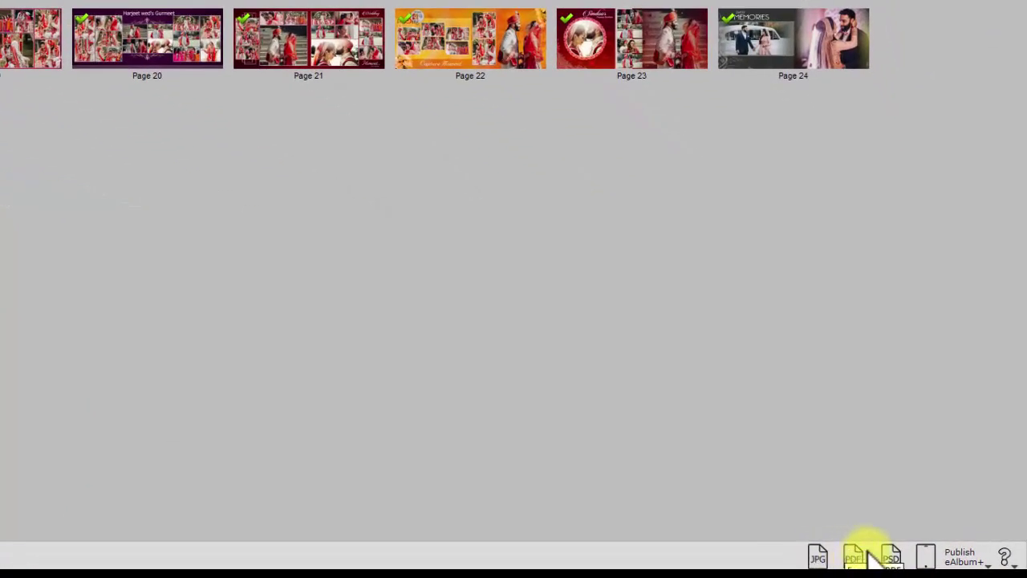
pyautogui.click(864, 554)
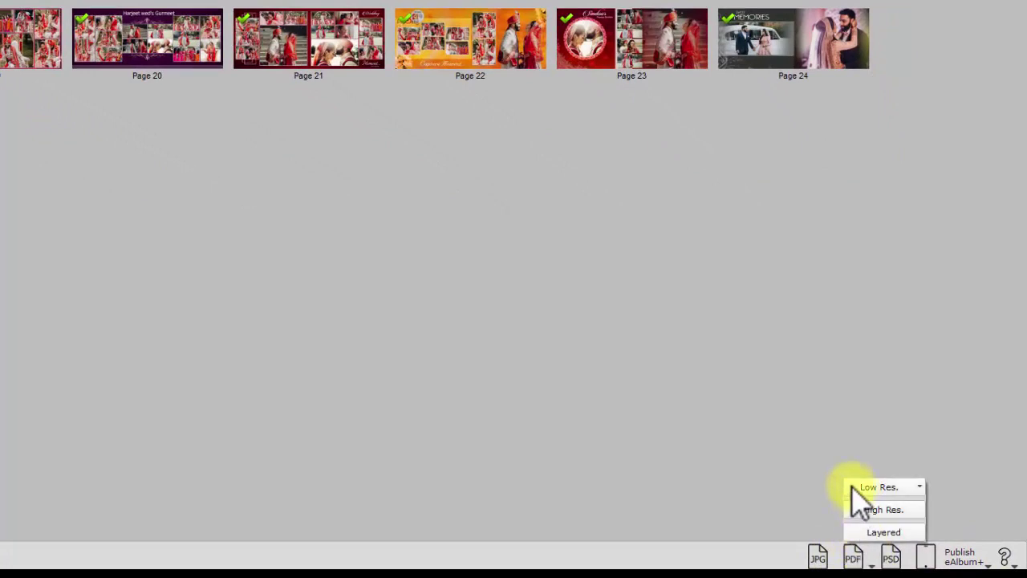
pyautogui.moveTo(853, 484)
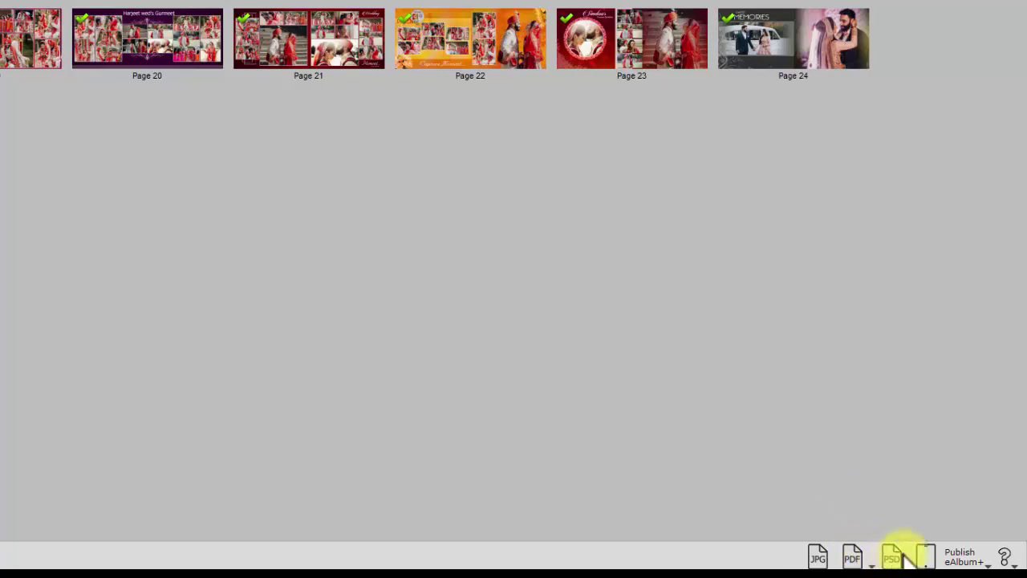
pyautogui.click(971, 554)
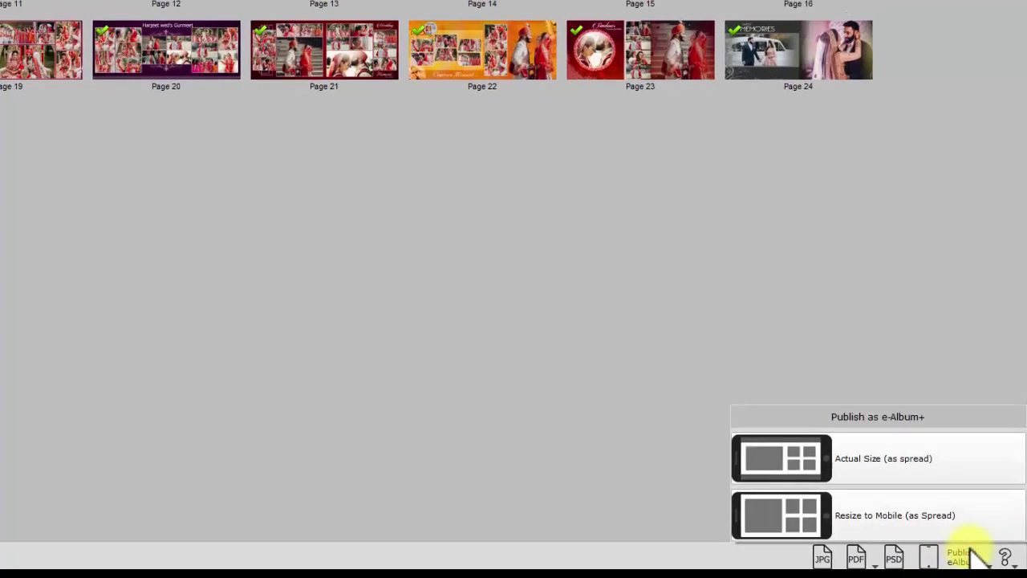